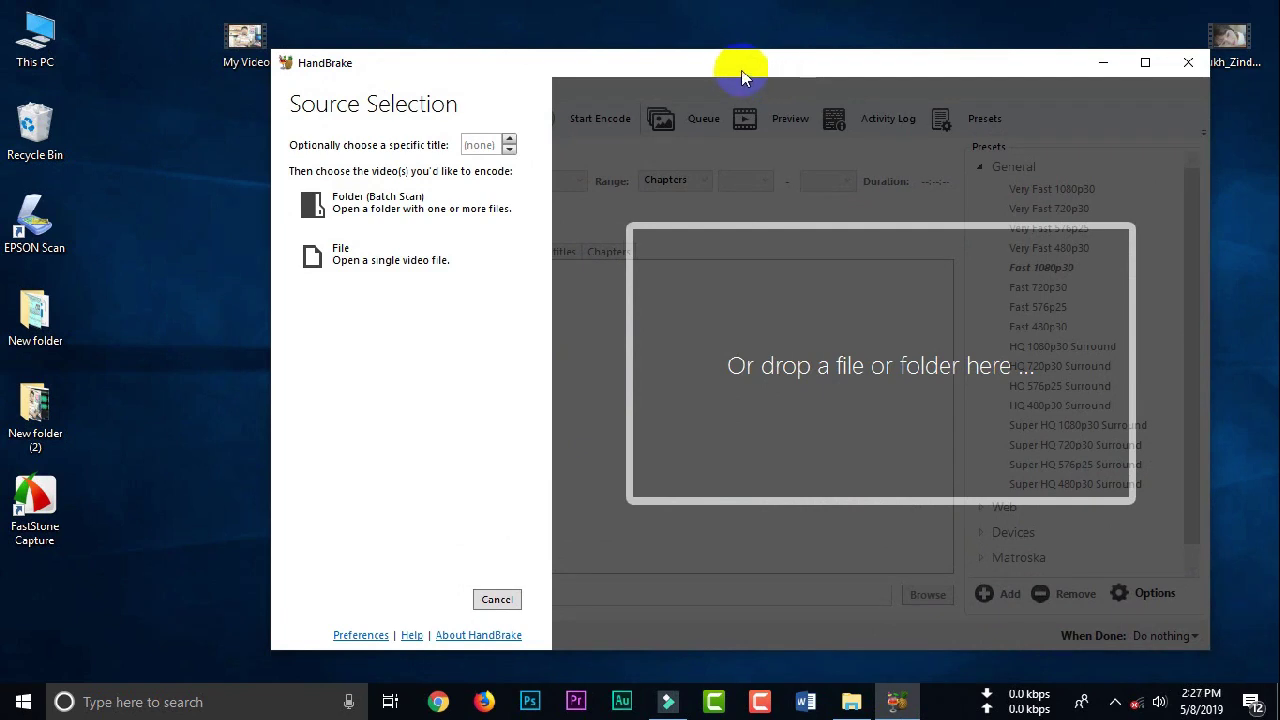
Reposition the HandBrake window and move the My Video file to clear space beside it on the desktop
{"action": "left_click_drag", "start_coordinate": [742, 71], "coordinate": [757, 58]}
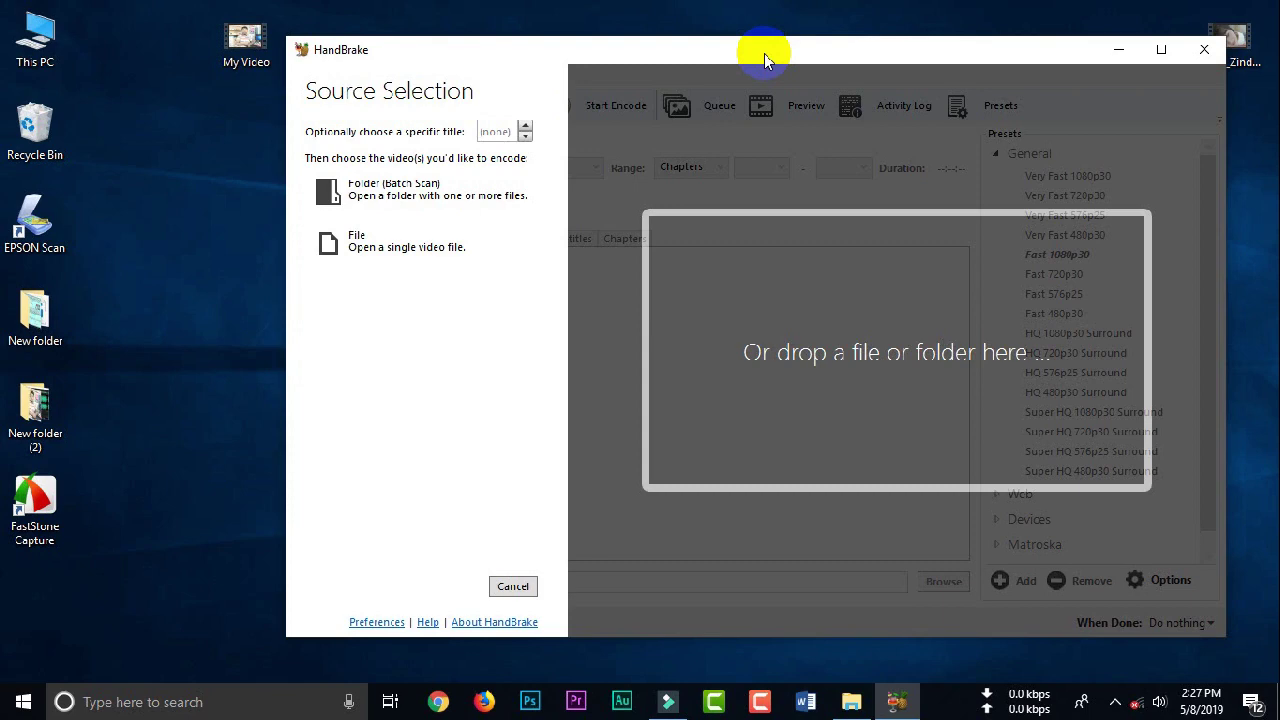
{"action": "left_click_drag", "start_coordinate": [759, 53], "coordinate": [776, 45]}
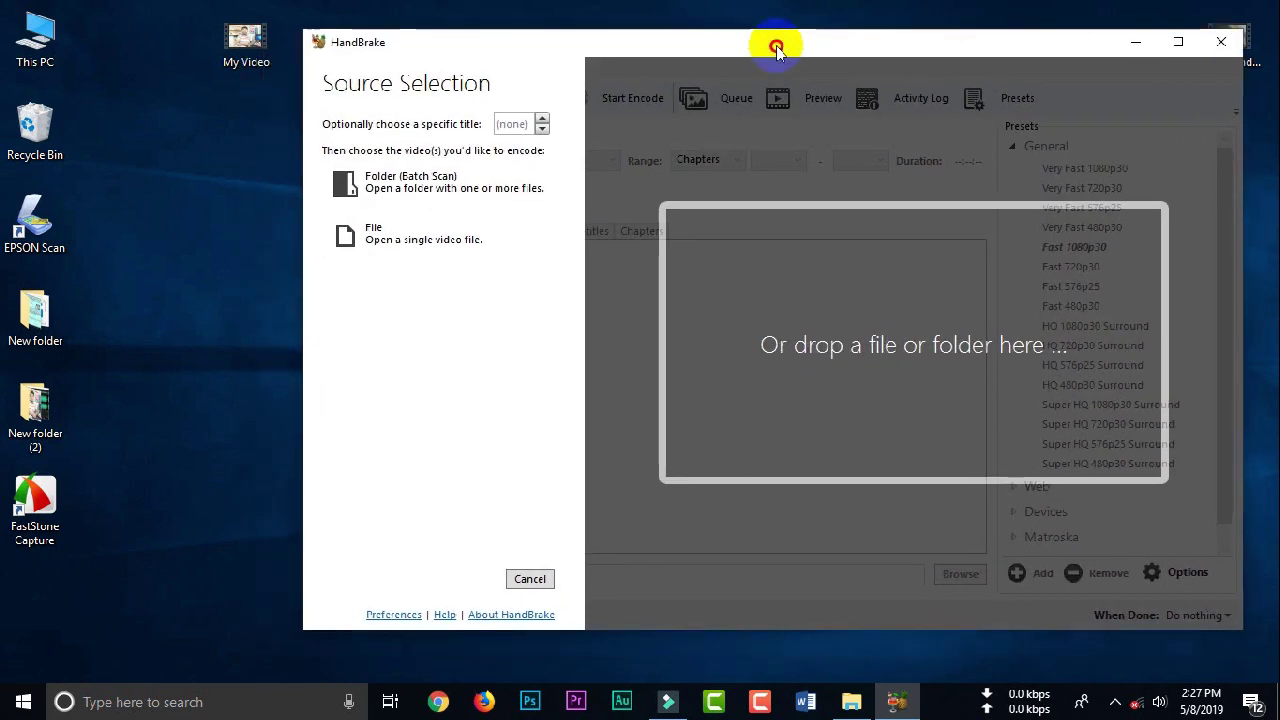
{"action": "right_click", "coordinate": [233, 186]}
{"action": "left_click", "coordinate": [262, 240]}
{"action": "left_click_drag", "start_coordinate": [243, 85], "coordinate": [194, 180]}
{"action": "right_click", "coordinate": [182, 207]}
{"action": "left_click", "coordinate": [250, 264]}
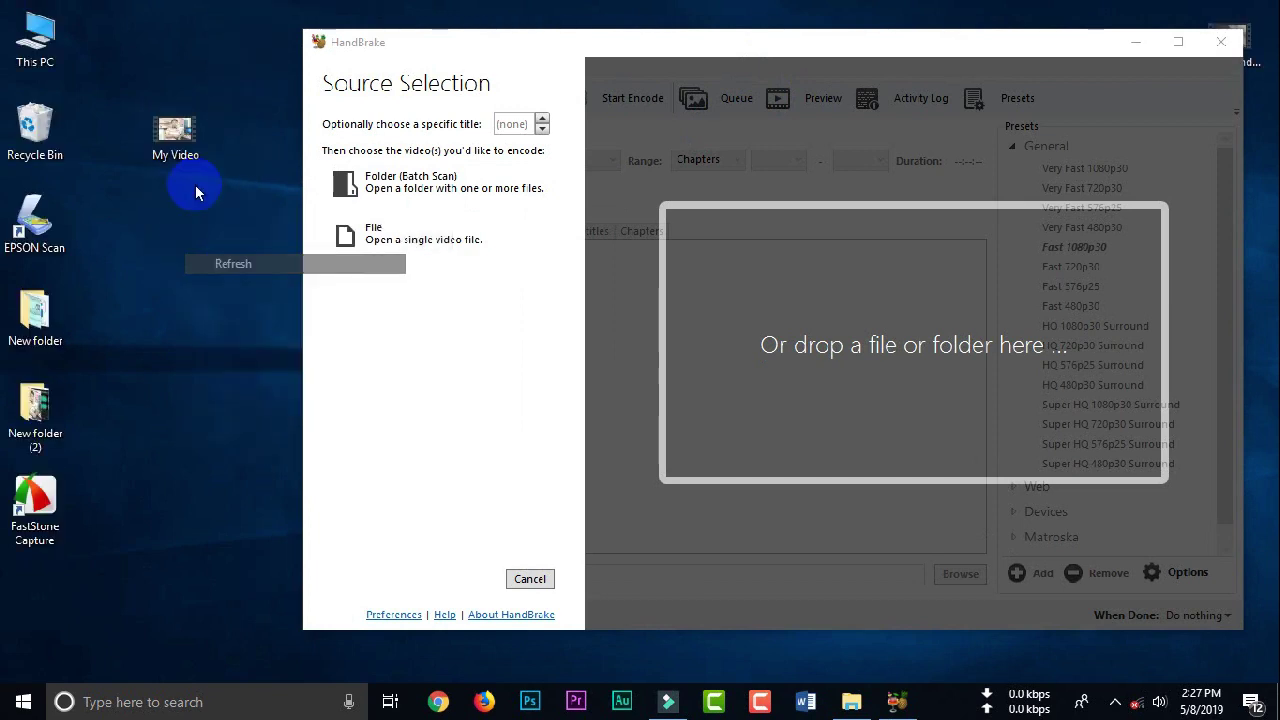
Check the file size of My Video in its properties, close them and refresh the desktop
{"action": "right_click", "coordinate": [175, 152]}
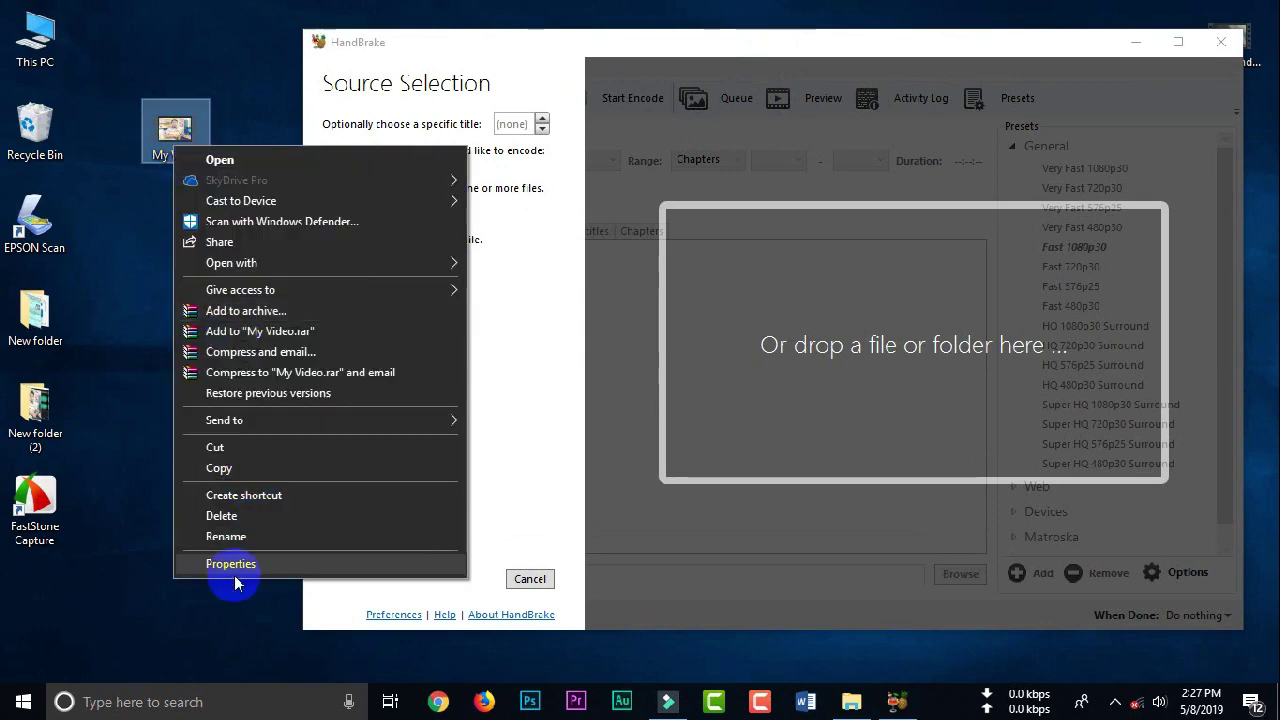
{"action": "left_click", "coordinate": [229, 560]}
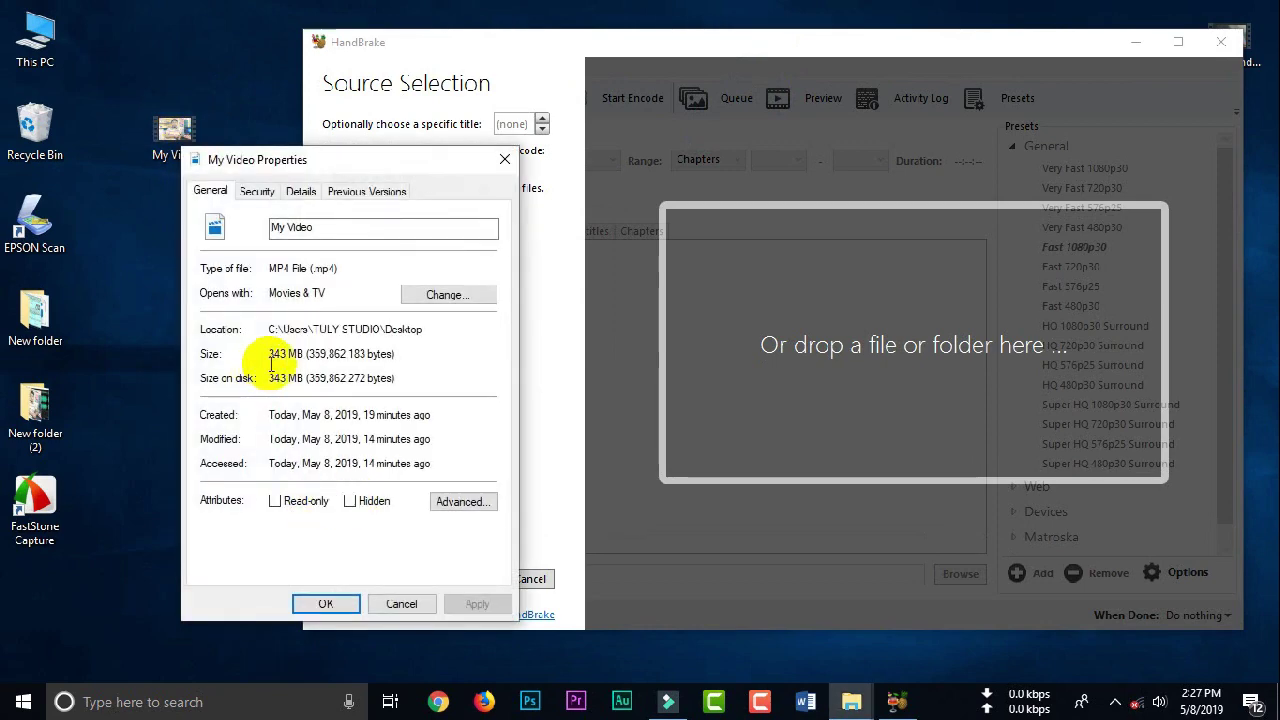
{"action": "left_click_drag", "start_coordinate": [488, 155], "coordinate": [425, 165]}
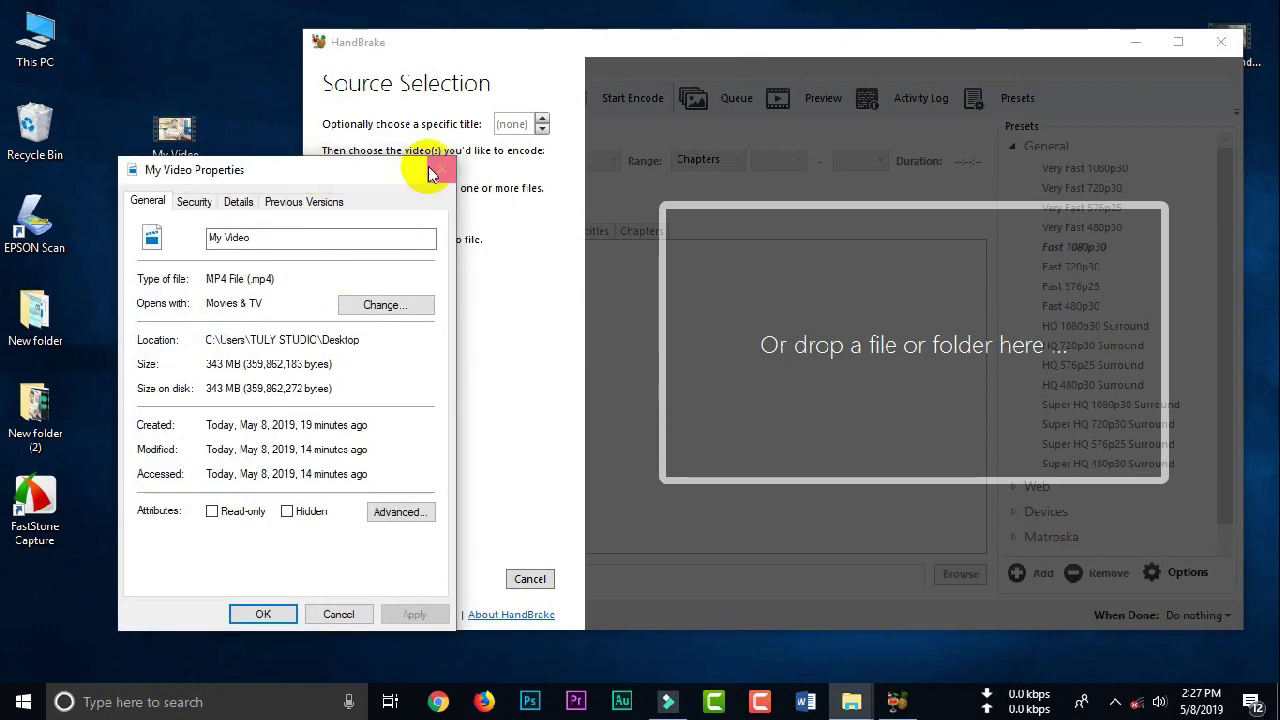
{"action": "left_click", "coordinate": [440, 170]}
{"action": "right_click", "coordinate": [242, 241]}
{"action": "left_click", "coordinate": [275, 295]}
Load the My Video file from the desktop into HandBrake as the source and maximize the window
{"action": "left_click_drag", "start_coordinate": [968, 42], "coordinate": [808, 43]}
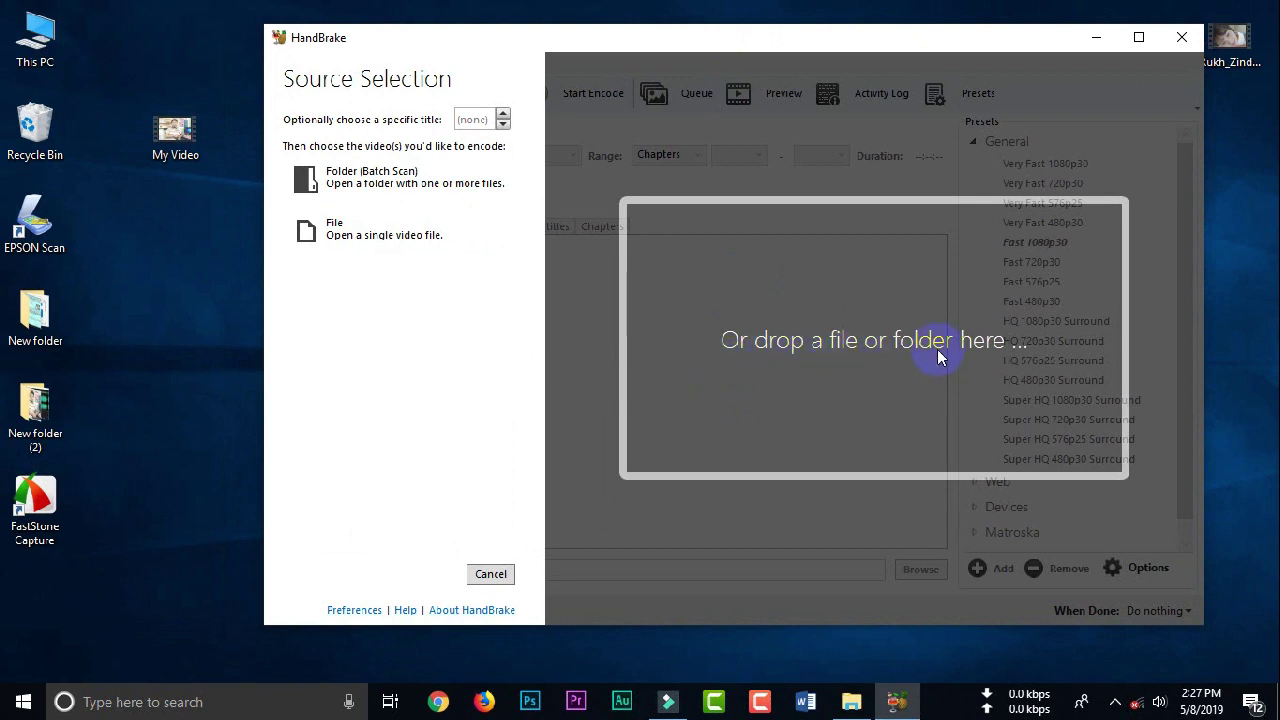
{"action": "left_click", "coordinate": [176, 134]}
{"action": "left_click_drag", "start_coordinate": [178, 143], "coordinate": [862, 317]}
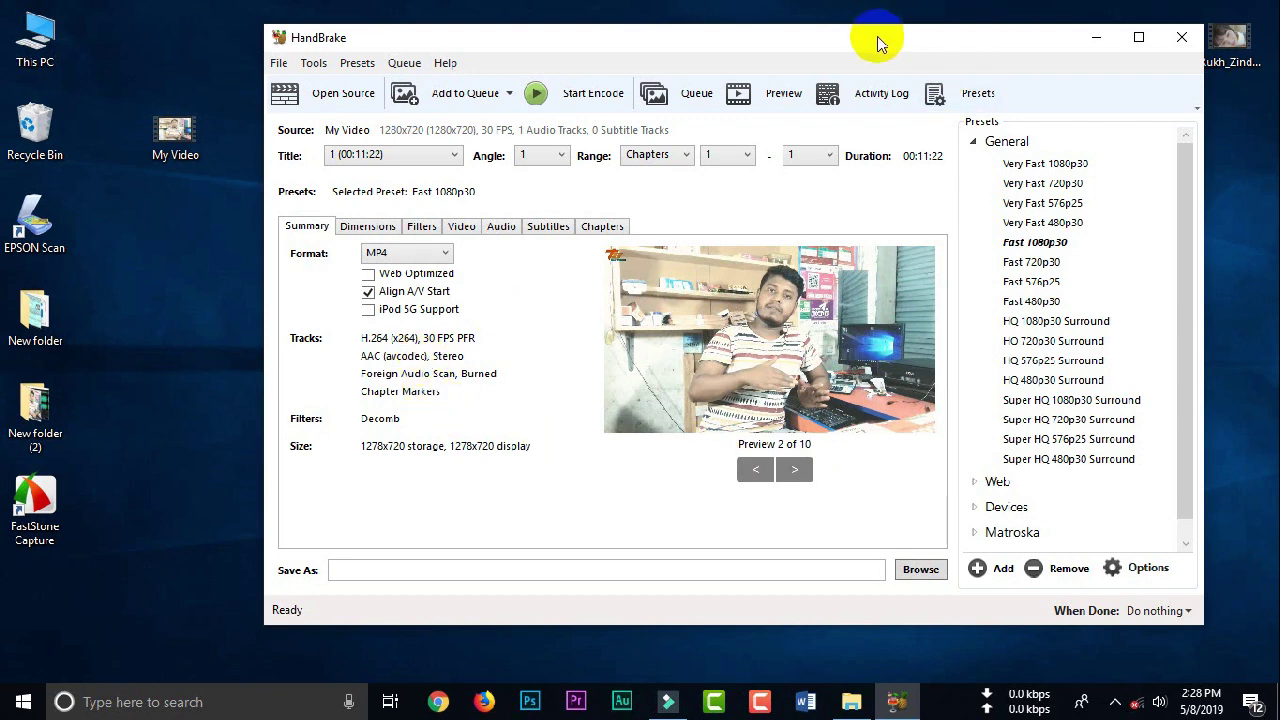
{"action": "left_click_drag", "start_coordinate": [880, 40], "coordinate": [826, 70]}
{"action": "double_click", "coordinate": [767, 68]}
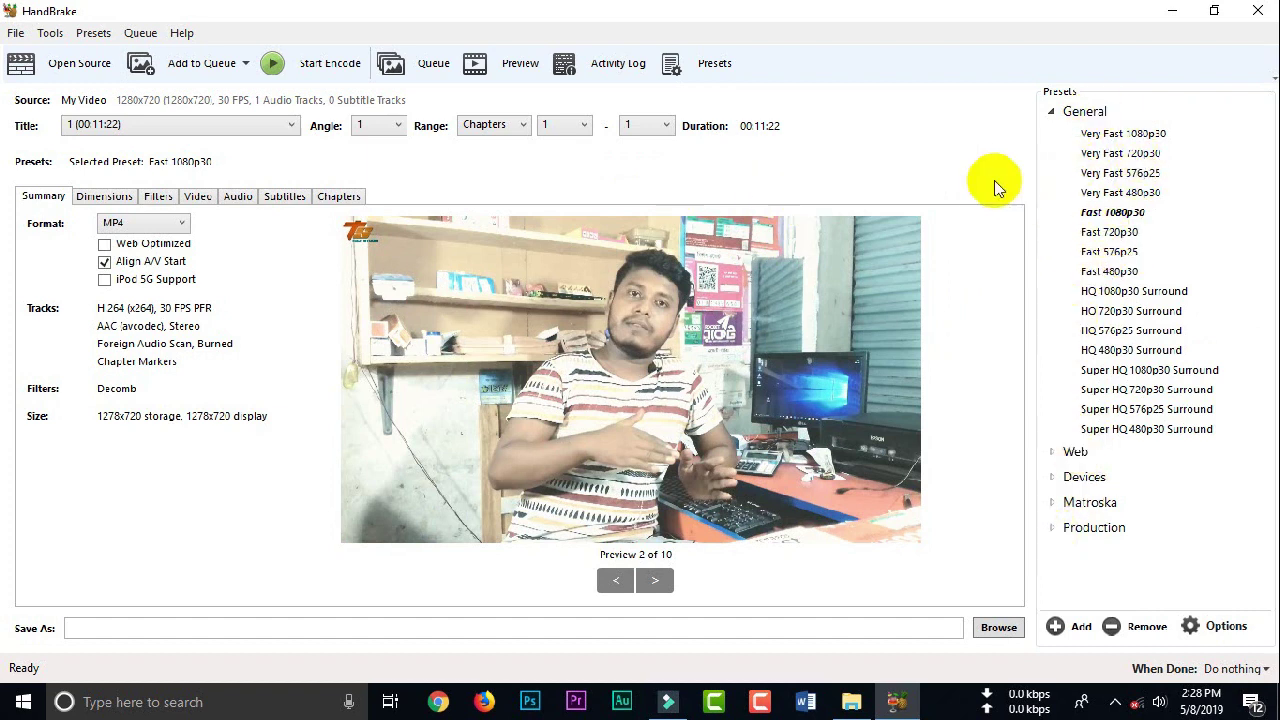
Choose the Very Fast 720p30 preset from the General presets for the encode
{"action": "left_click", "coordinate": [693, 68]}
{"action": "left_click", "coordinate": [706, 64]}
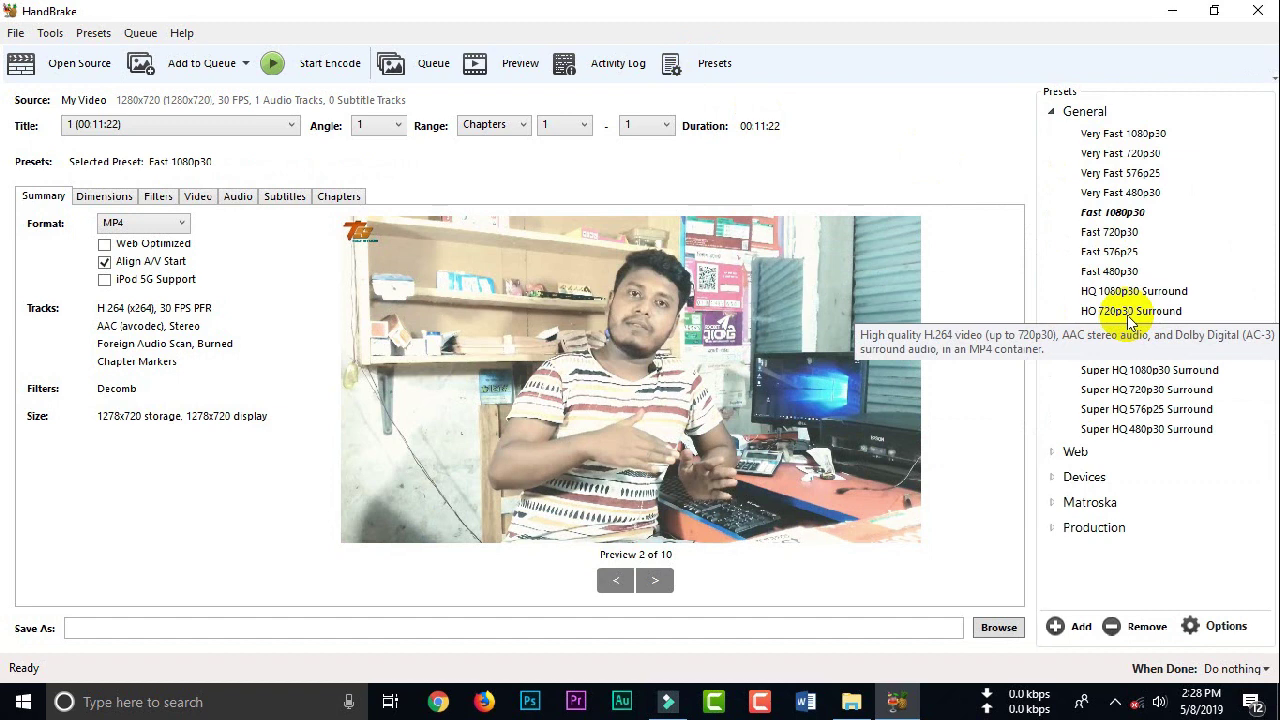
{"action": "left_click", "coordinate": [1116, 135]}
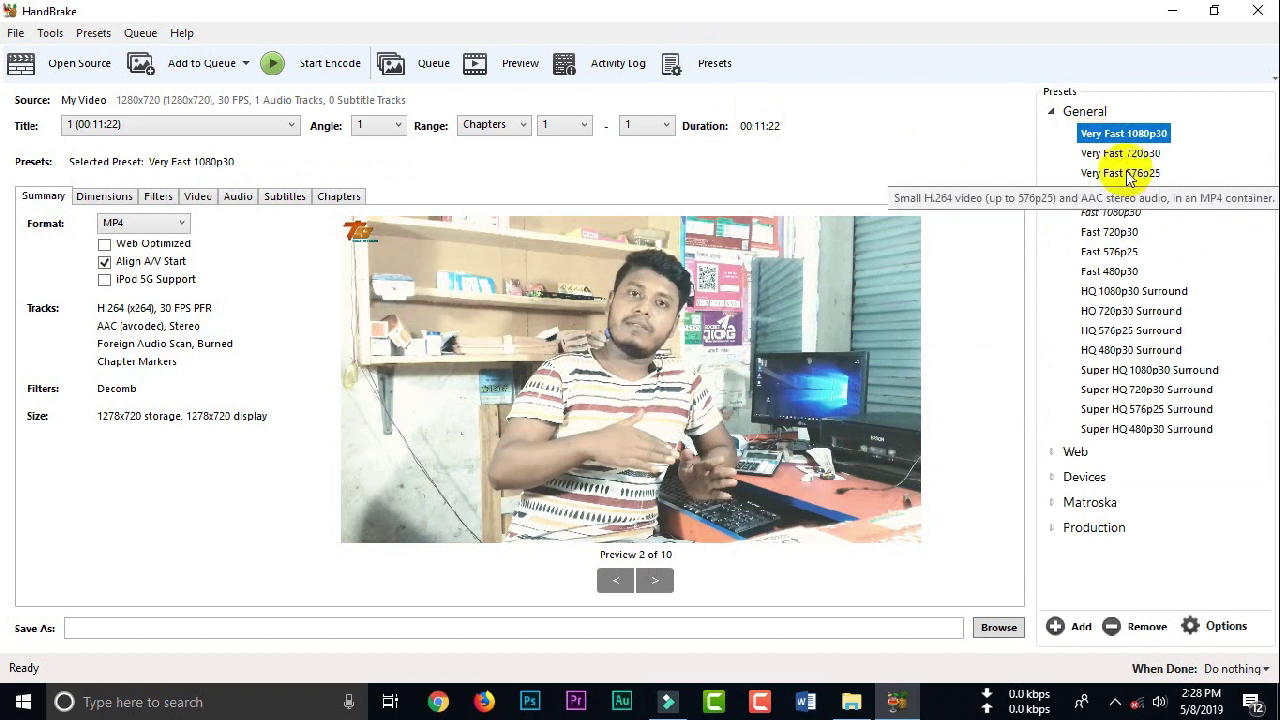
{"action": "left_click", "coordinate": [1120, 155]}
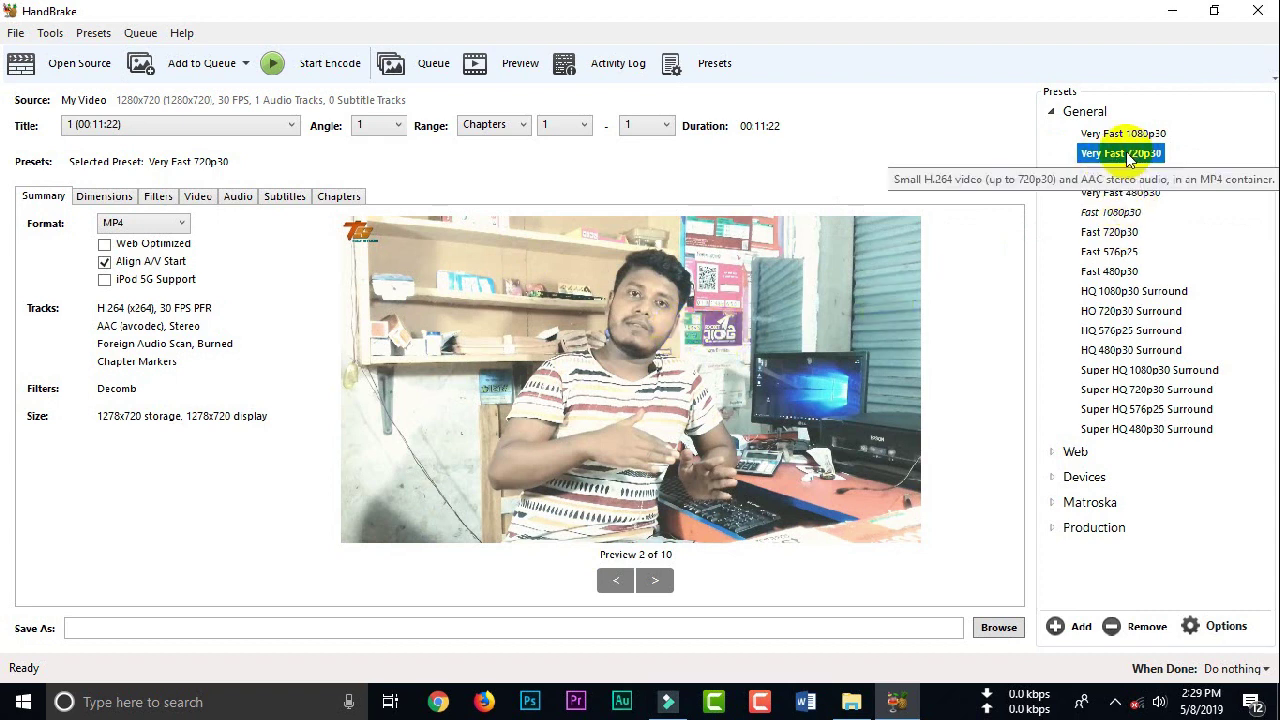
Review the Dimensions, Filters, Video, Audio, Subtitles and Chapters settings, and return to the Summary
{"action": "left_click", "coordinate": [104, 196]}
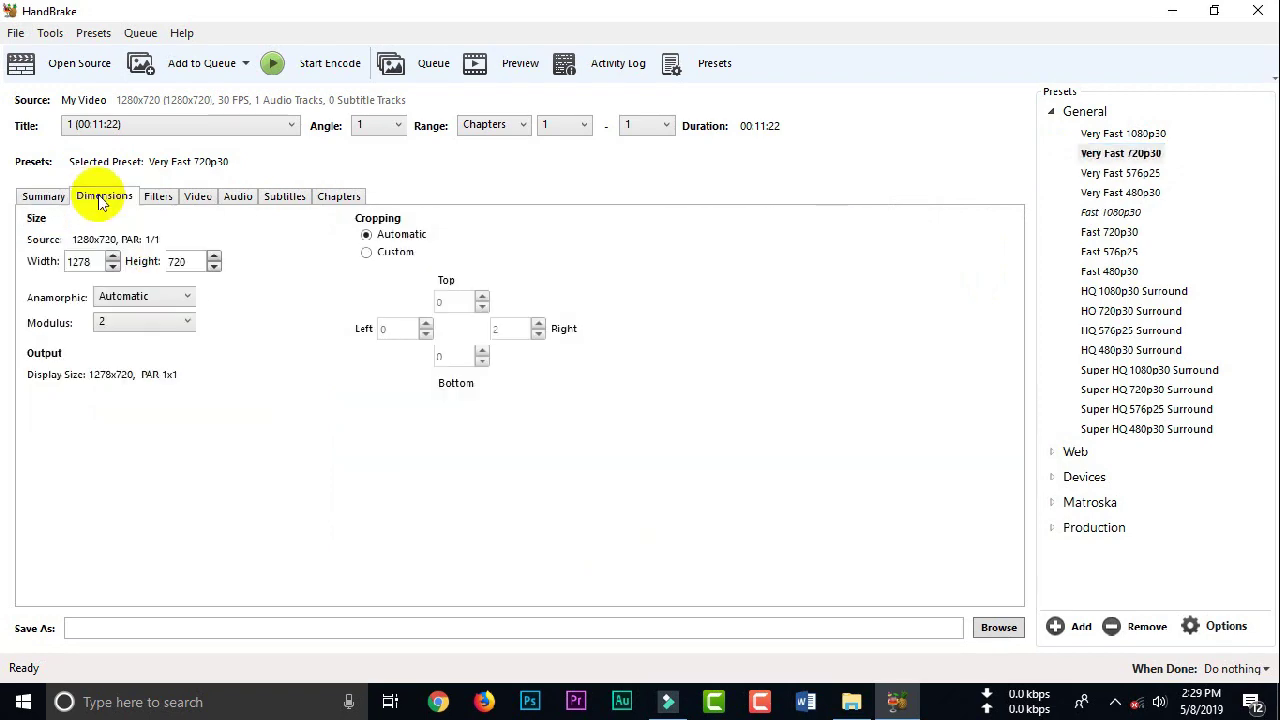
{"action": "left_click", "coordinate": [157, 198]}
{"action": "left_click", "coordinate": [196, 199]}
{"action": "left_click", "coordinate": [238, 198]}
{"action": "left_click", "coordinate": [289, 200]}
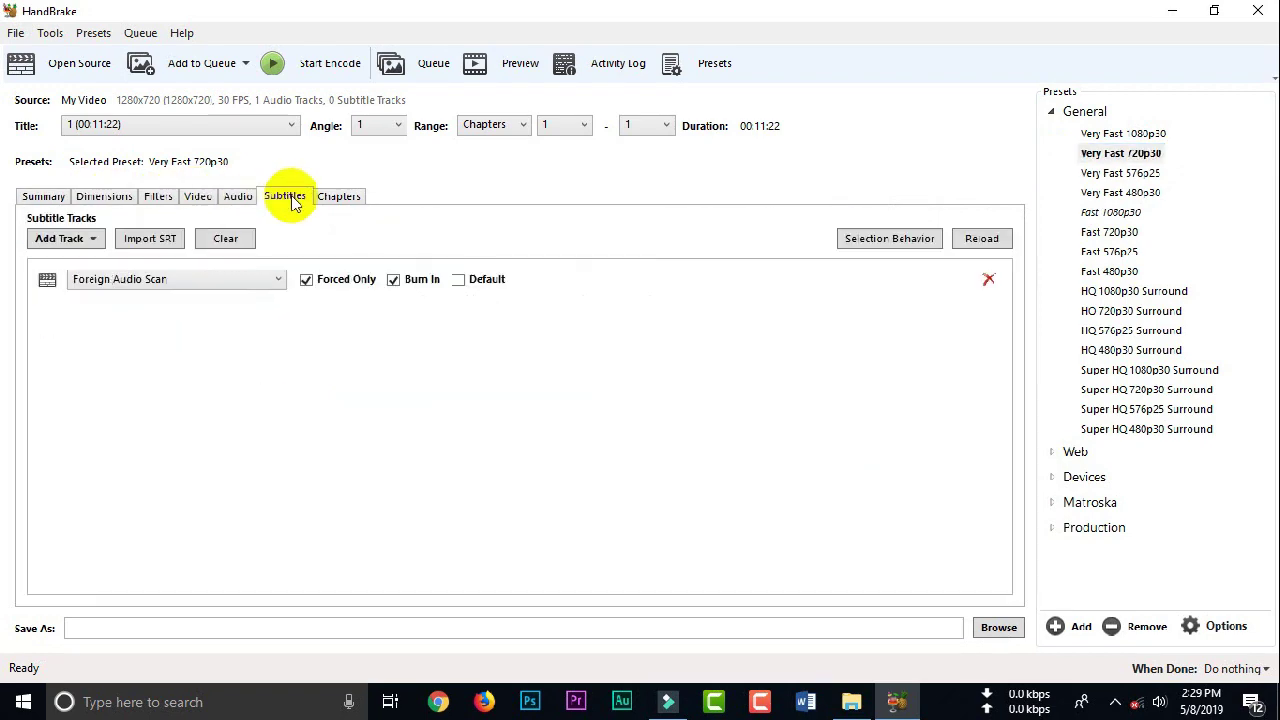
{"action": "left_click", "coordinate": [343, 198]}
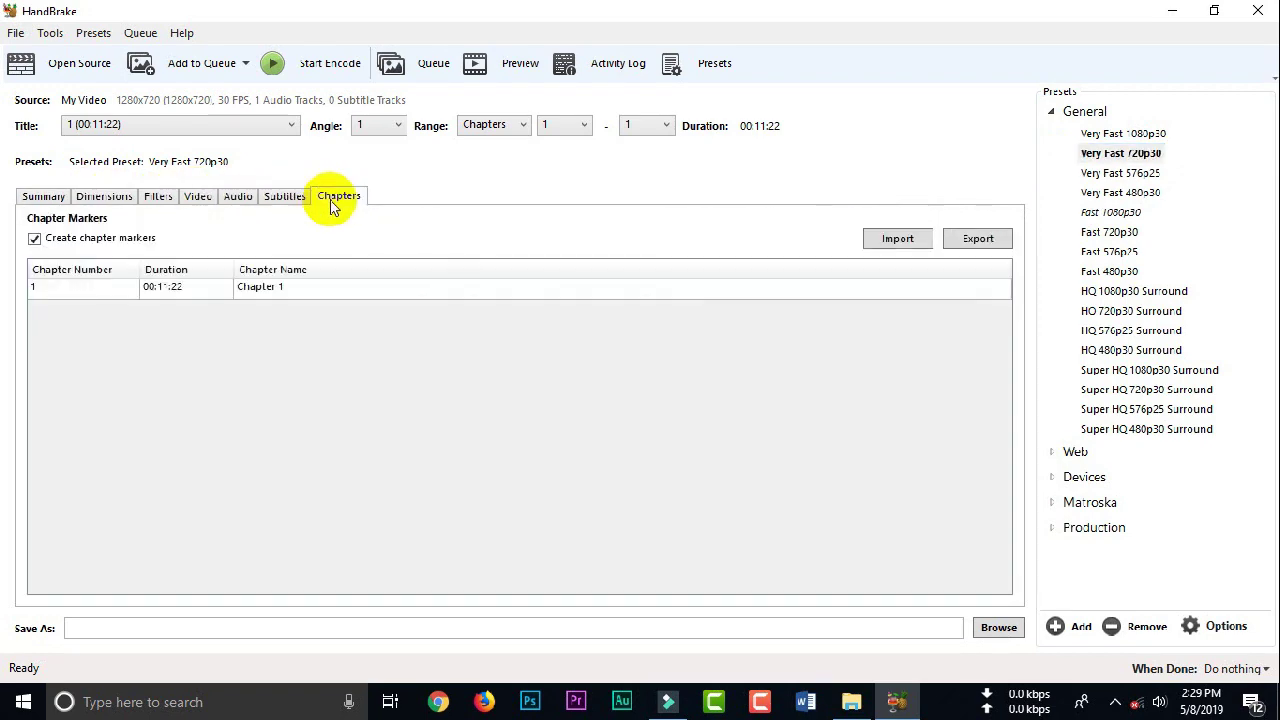
{"action": "left_click", "coordinate": [40, 199]}
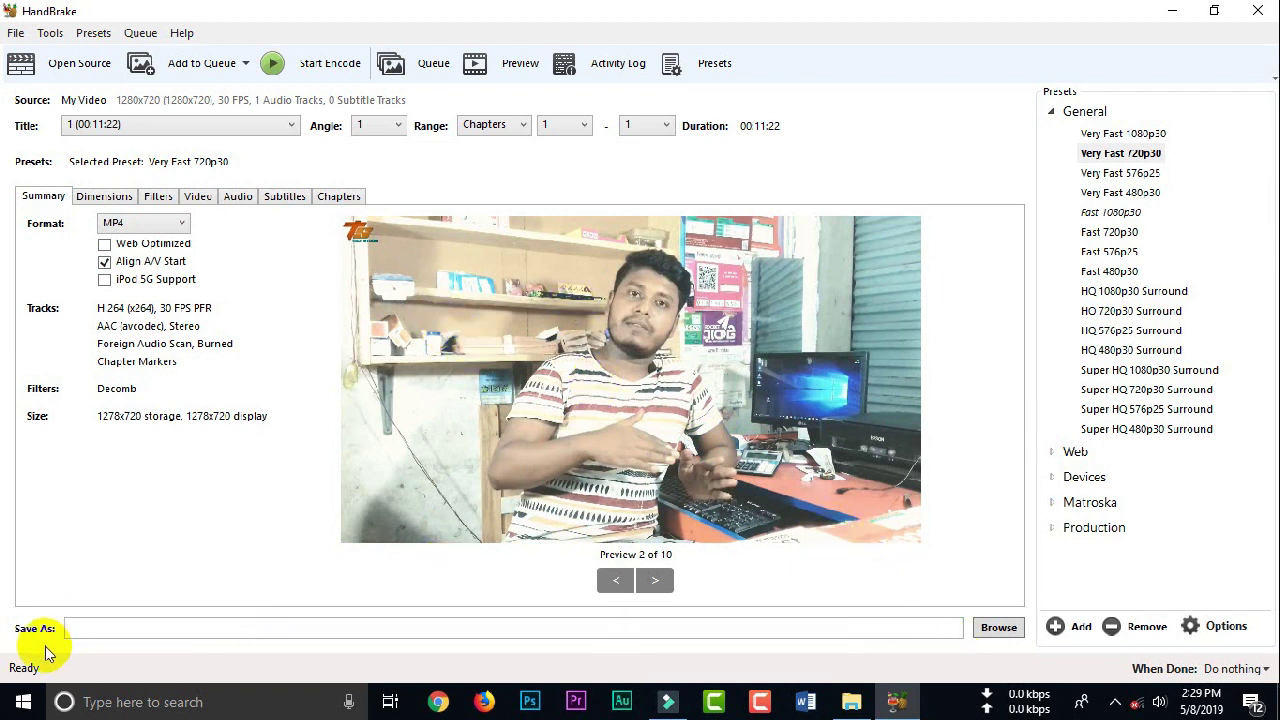
Set the output destination to an mp4 file named 1111 on the Desktop
{"action": "left_click", "coordinate": [992, 626]}
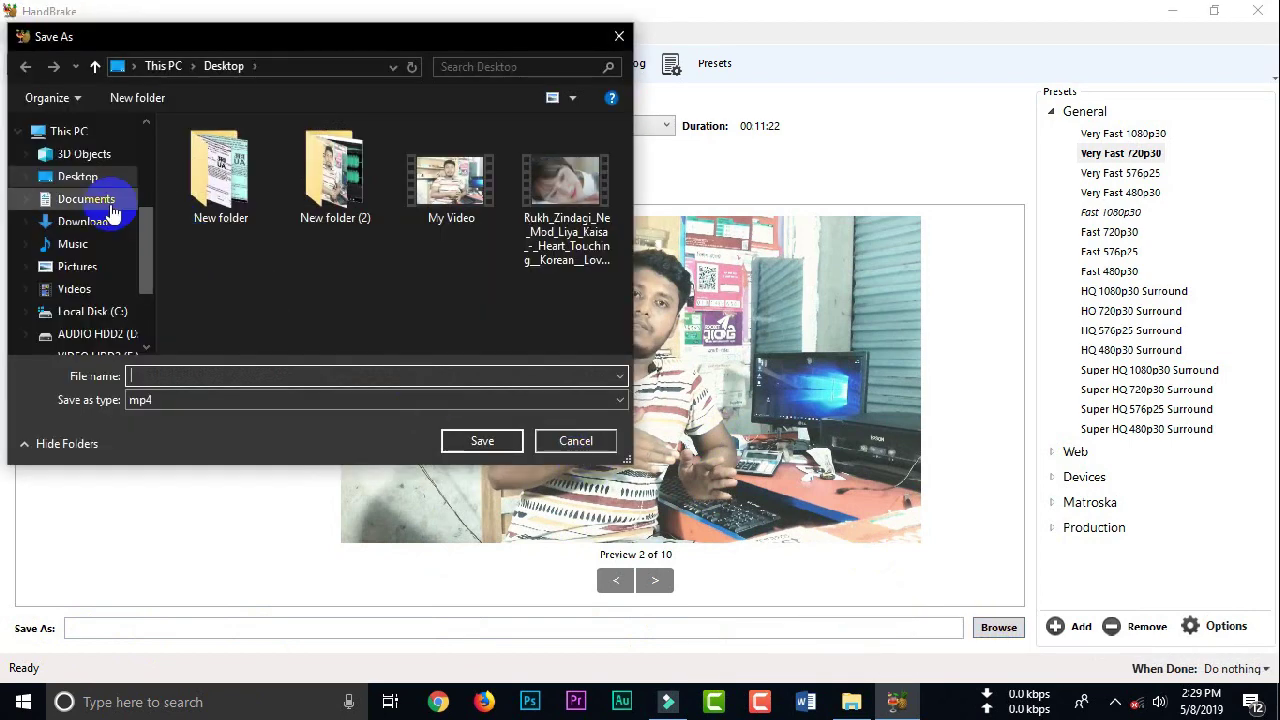
{"action": "left_click", "coordinate": [85, 180]}
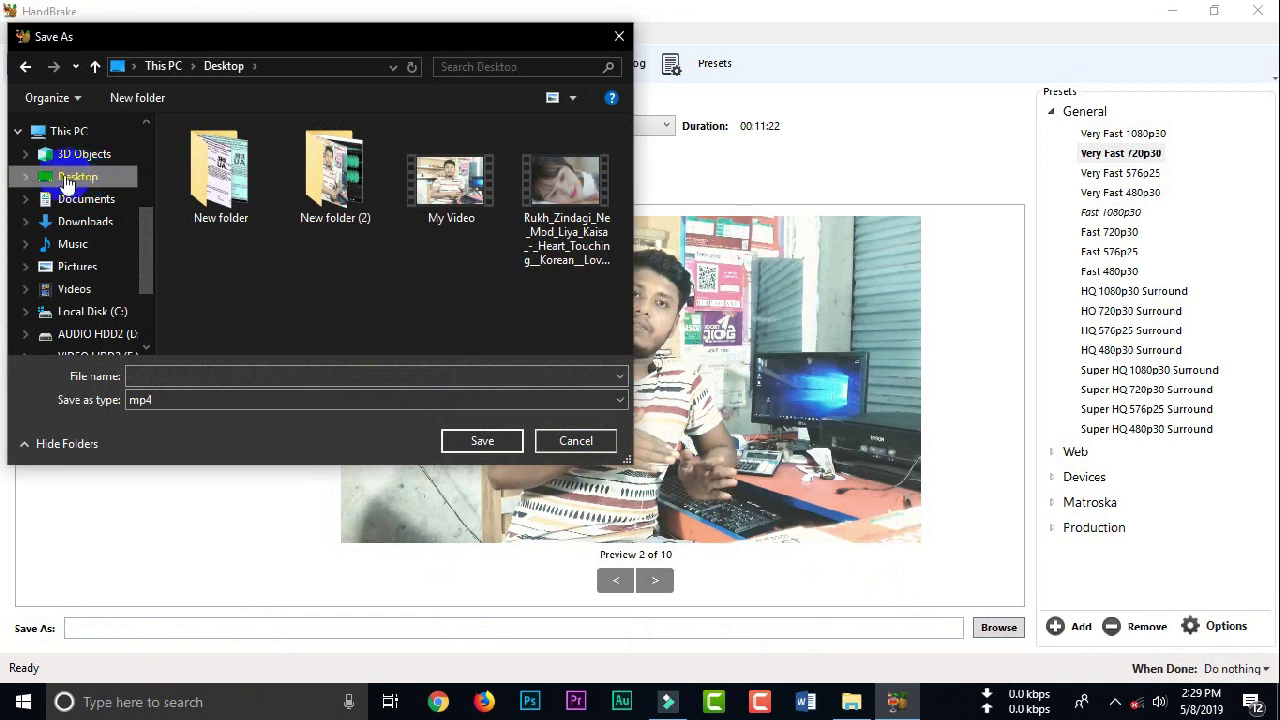
{"action": "left_click", "coordinate": [160, 374]}
{"action": "left_click", "coordinate": [160, 374]}
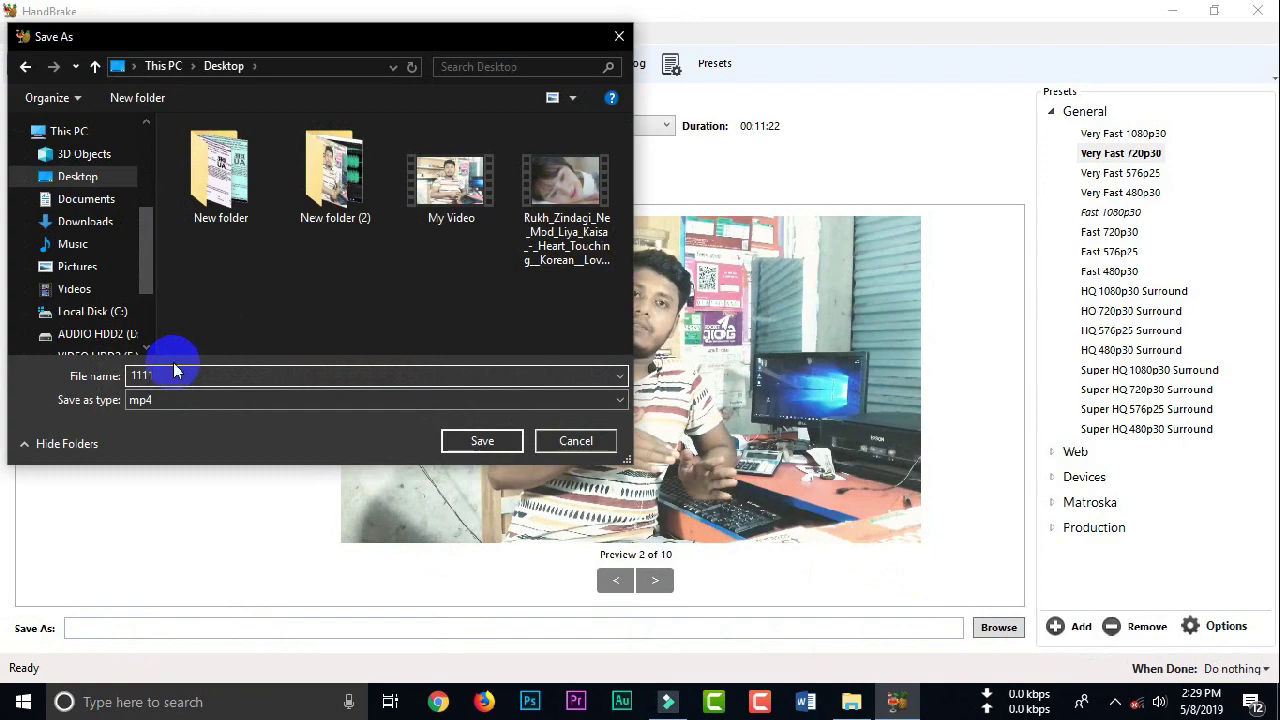
{"action": "type", "text": "1111"}
{"action": "left_click", "coordinate": [457, 440]}
Restore the HandBrake window to a smaller size and start encoding the video
{"action": "left_click_drag", "start_coordinate": [564, 8], "coordinate": [554, 37]}
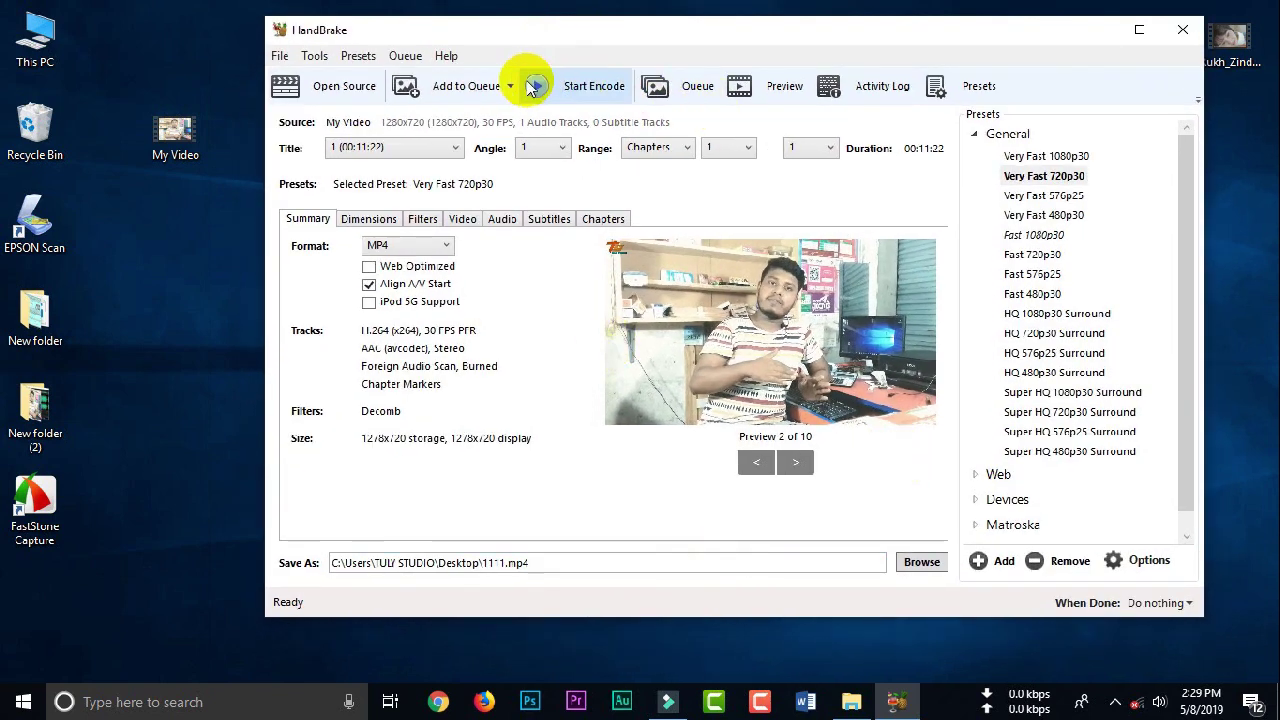
{"action": "left_click", "coordinate": [582, 95]}
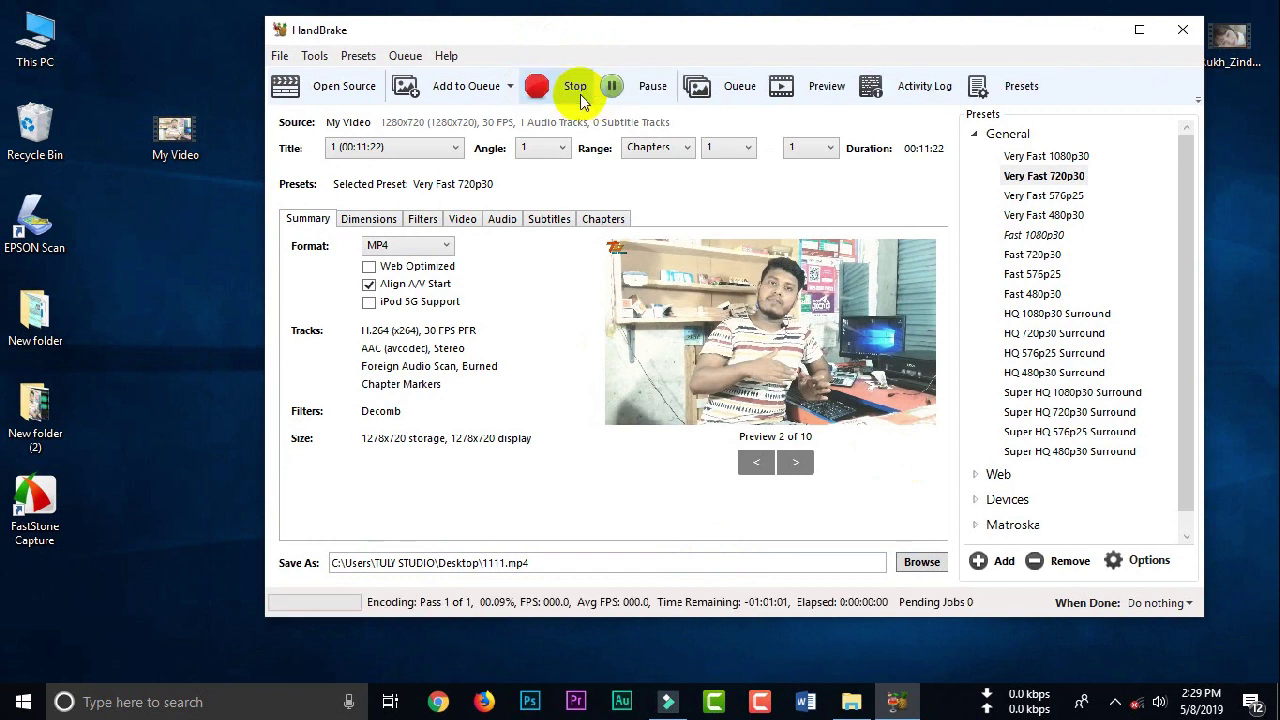
{"action": "left_click", "coordinate": [162, 540]}
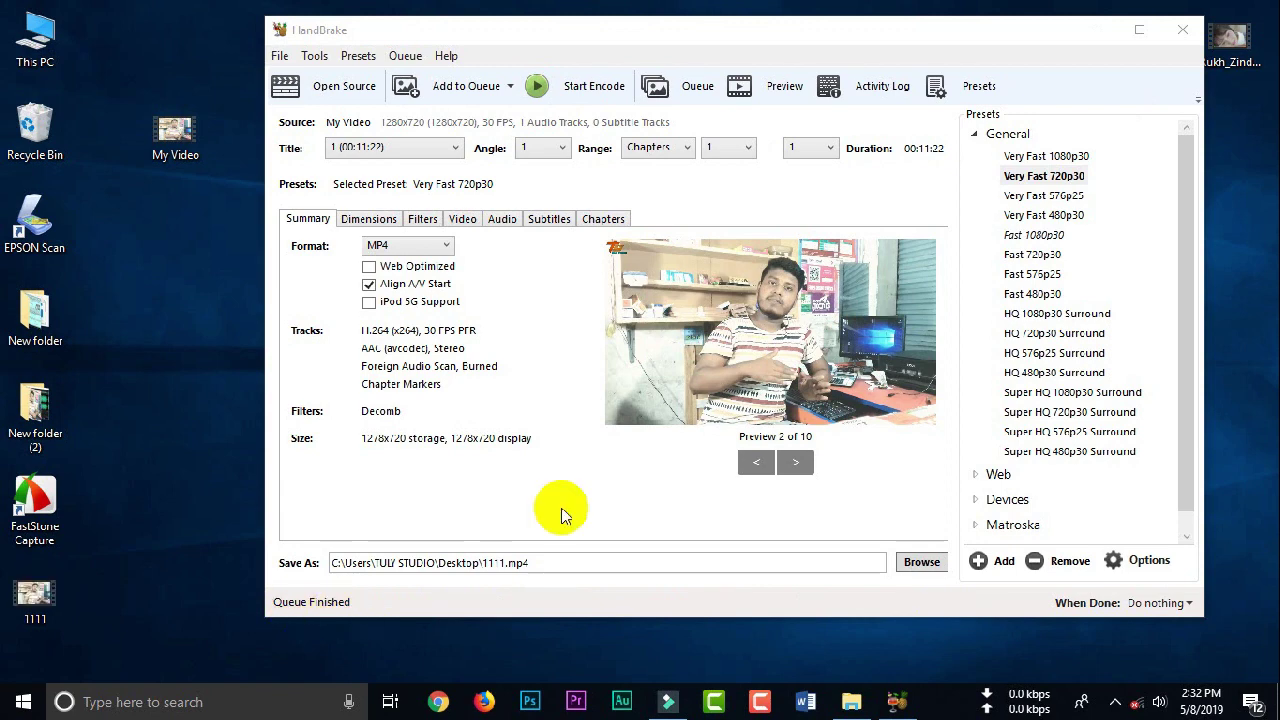
Refresh the desktop and place the encoded 1111 file beside My Video, shifting the HandBrake window as needed
{"action": "left_click_drag", "start_coordinate": [674, 29], "coordinate": [765, 27]}
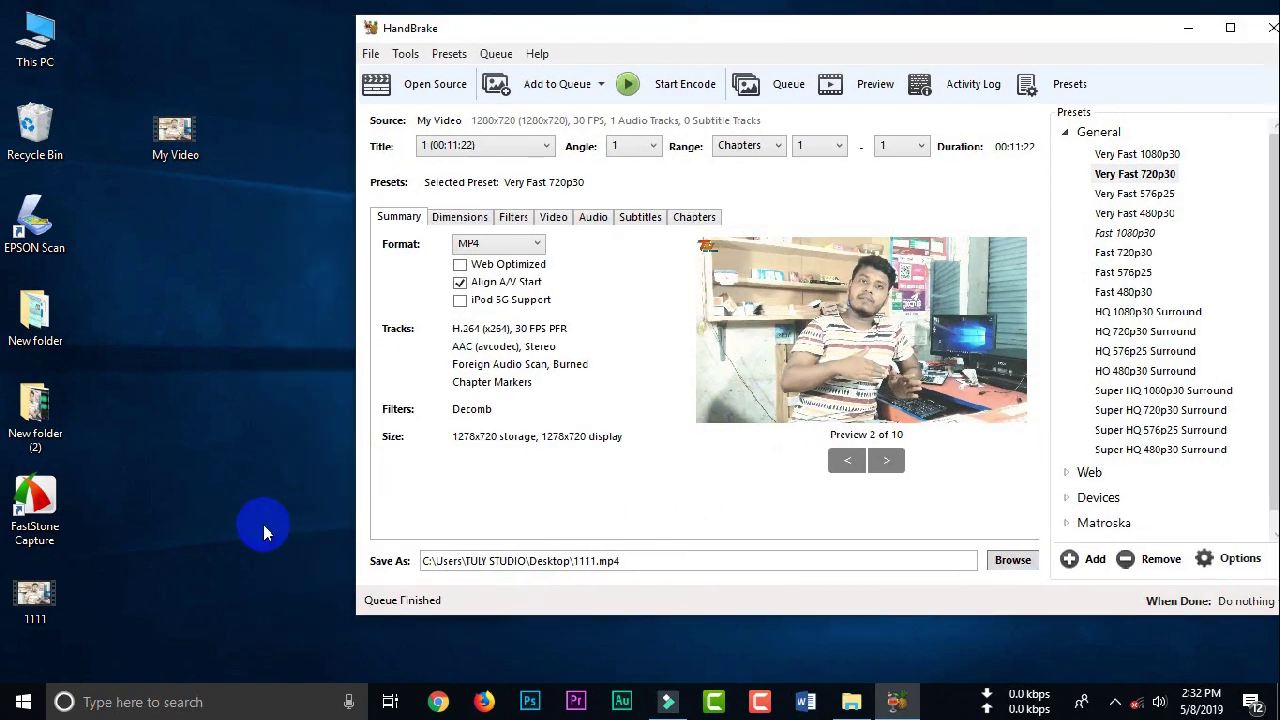
{"action": "right_click", "coordinate": [224, 450]}
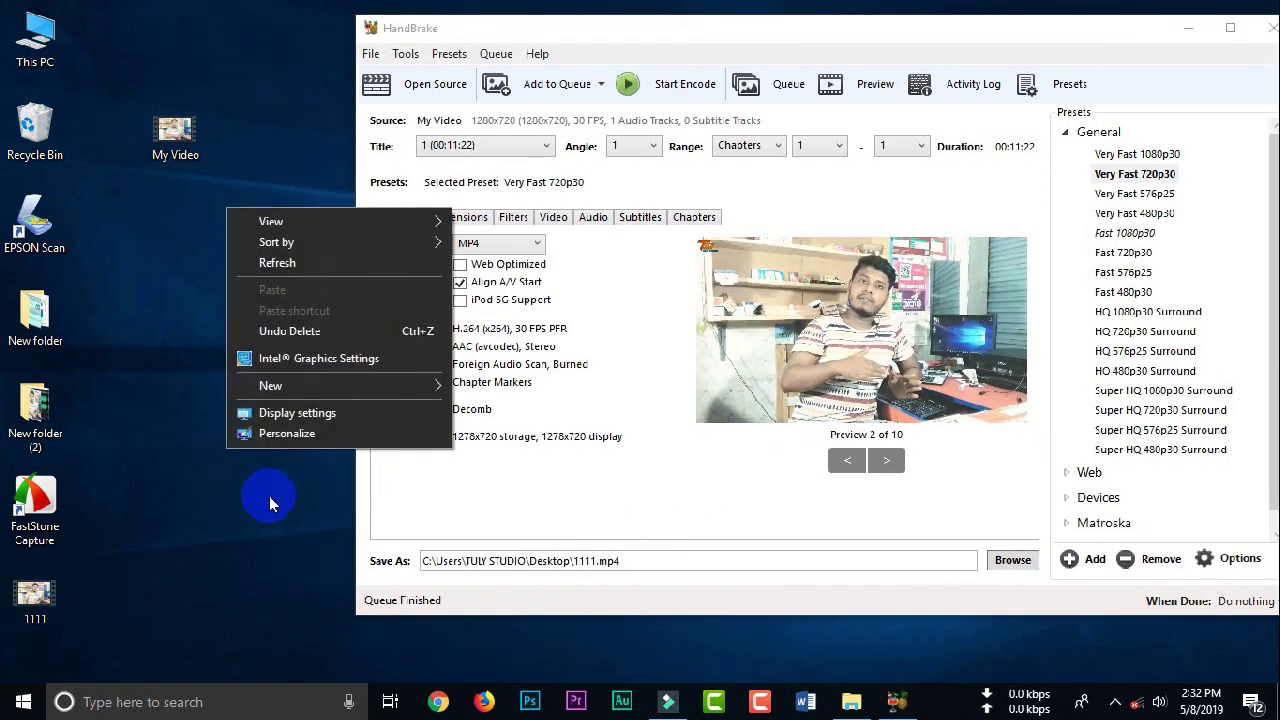
{"action": "left_click", "coordinate": [276, 264]}
{"action": "left_click_drag", "start_coordinate": [63, 606], "coordinate": [268, 136]}
{"action": "left_click_drag", "start_coordinate": [1060, 34], "coordinate": [877, 54]}
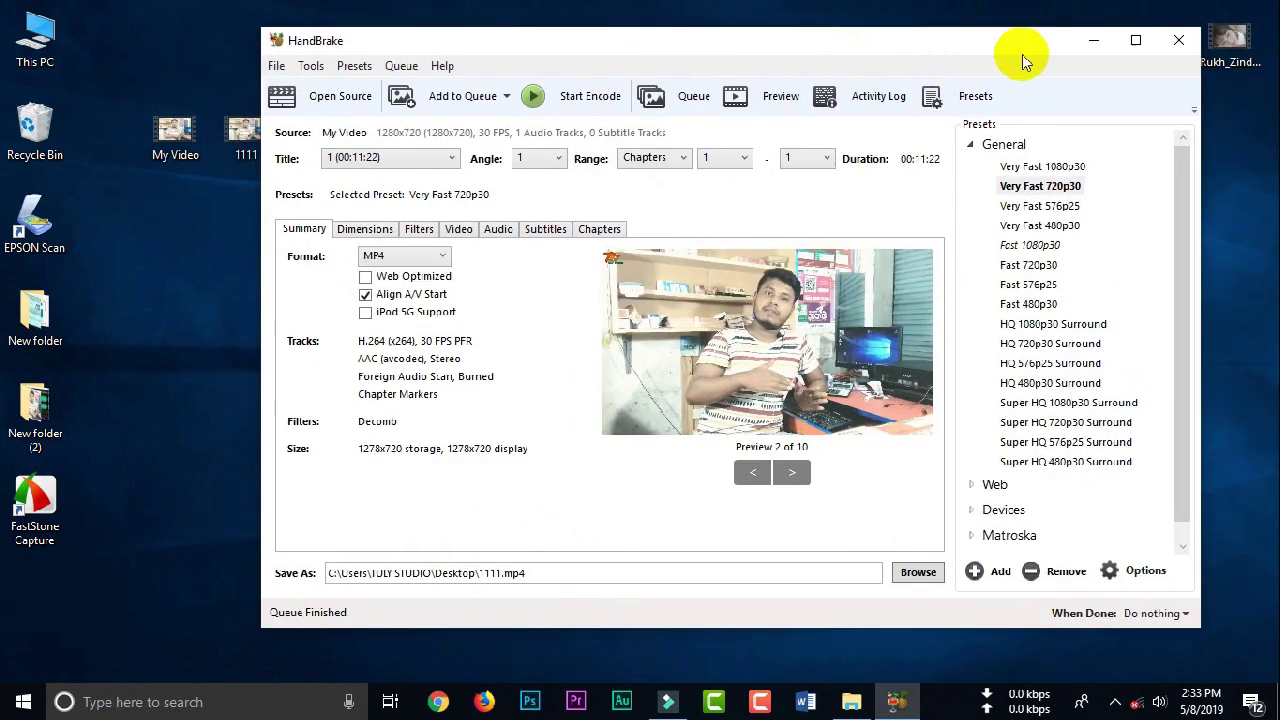
Minimize HandBrake and move the My Video and 1111 files together toward the middle of the desktop
{"action": "left_click", "coordinate": [1096, 43]}
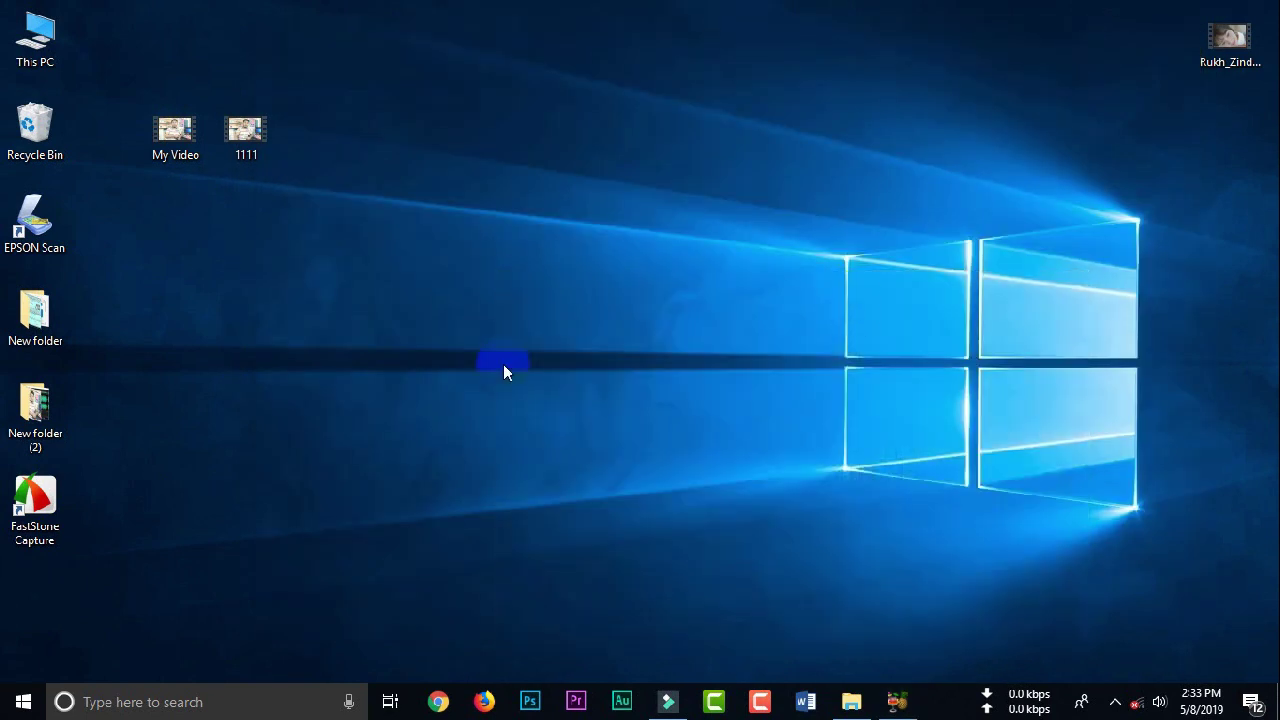
{"action": "left_click_drag", "start_coordinate": [329, 106], "coordinate": [206, 196]}
{"action": "left_click_drag", "start_coordinate": [175, 139], "coordinate": [455, 233]}
Check the original My Video file's size in its properties and close them
{"action": "right_click", "coordinate": [432, 238]}
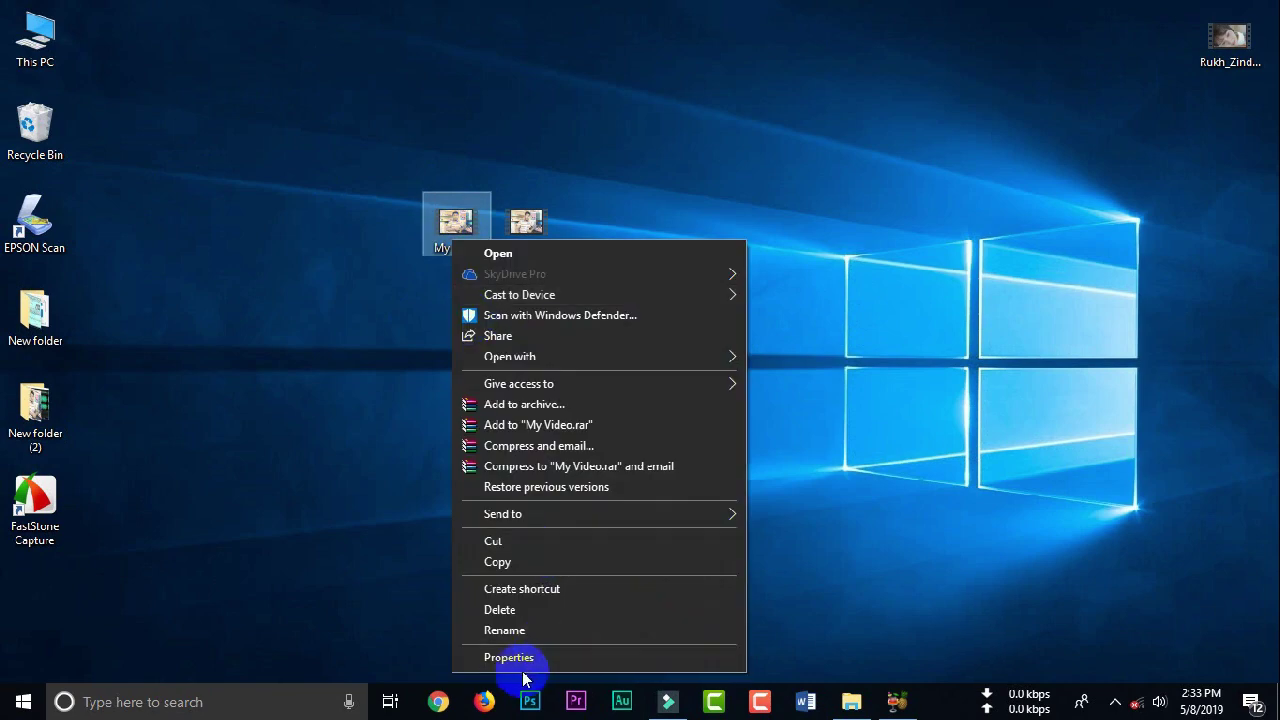
{"action": "left_click", "coordinate": [500, 657]}
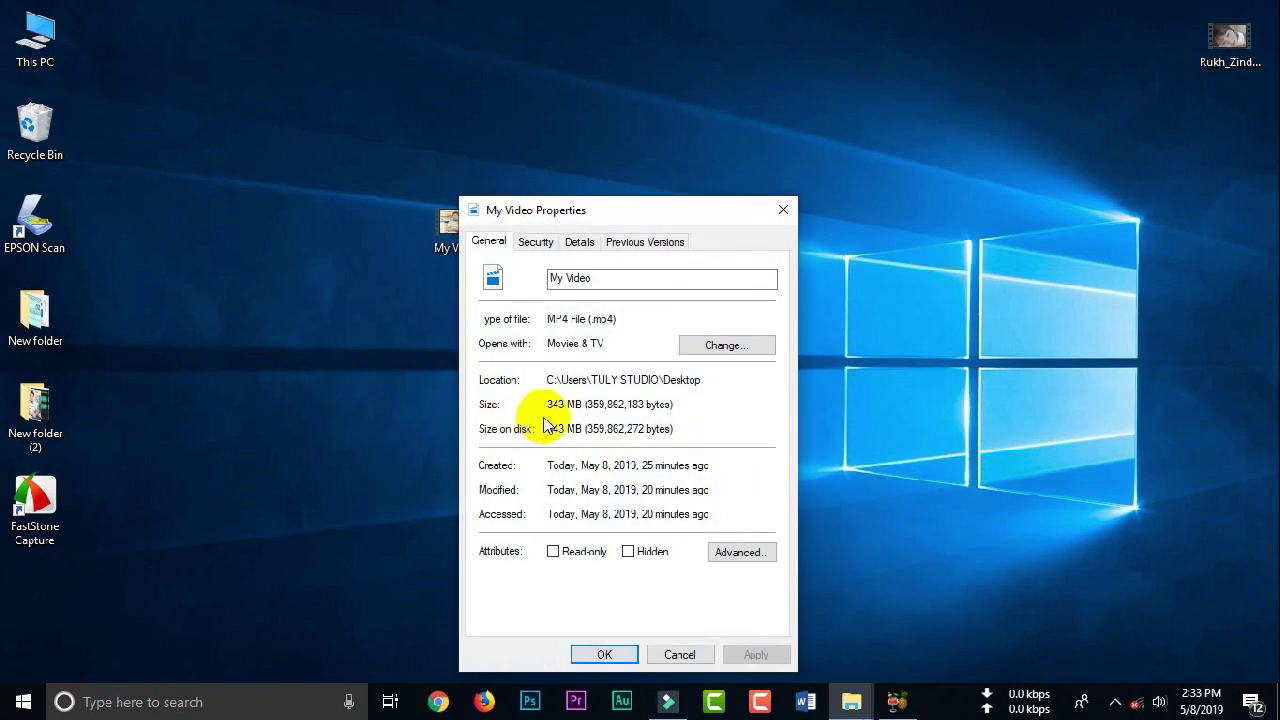
{"action": "left_click_drag", "start_coordinate": [703, 207], "coordinate": [576, 207]}
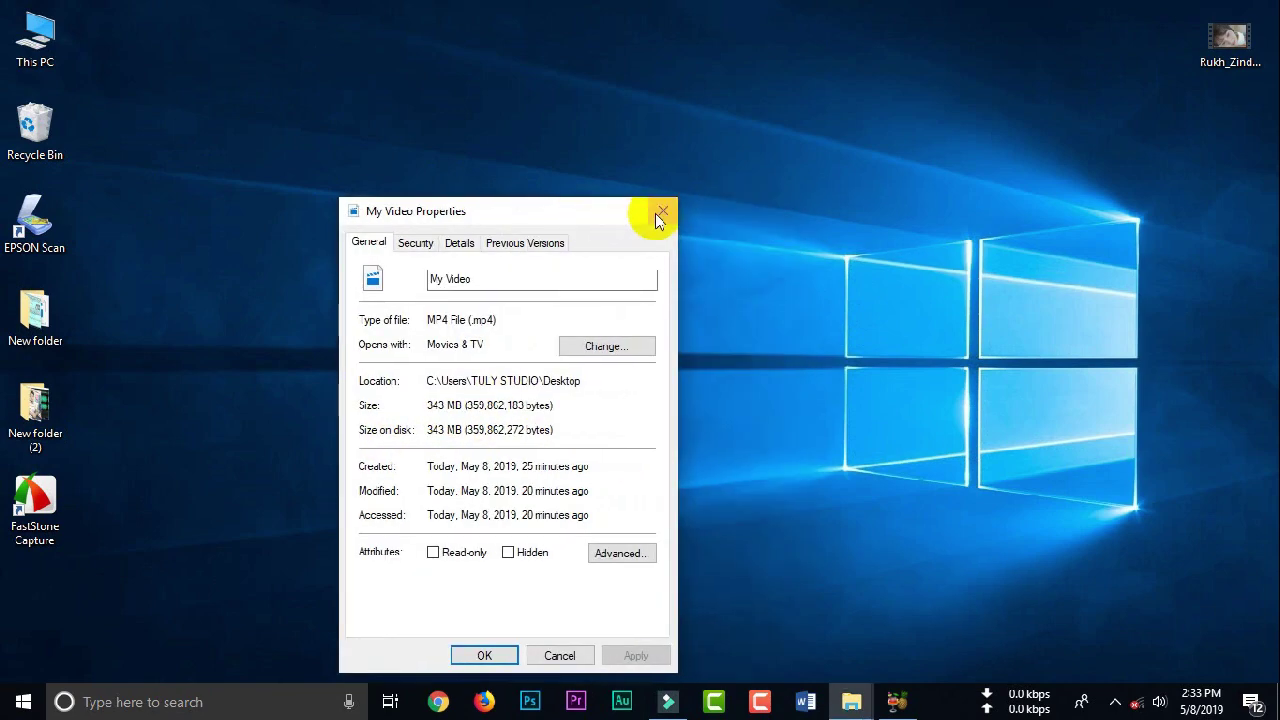
{"action": "left_click", "coordinate": [662, 213]}
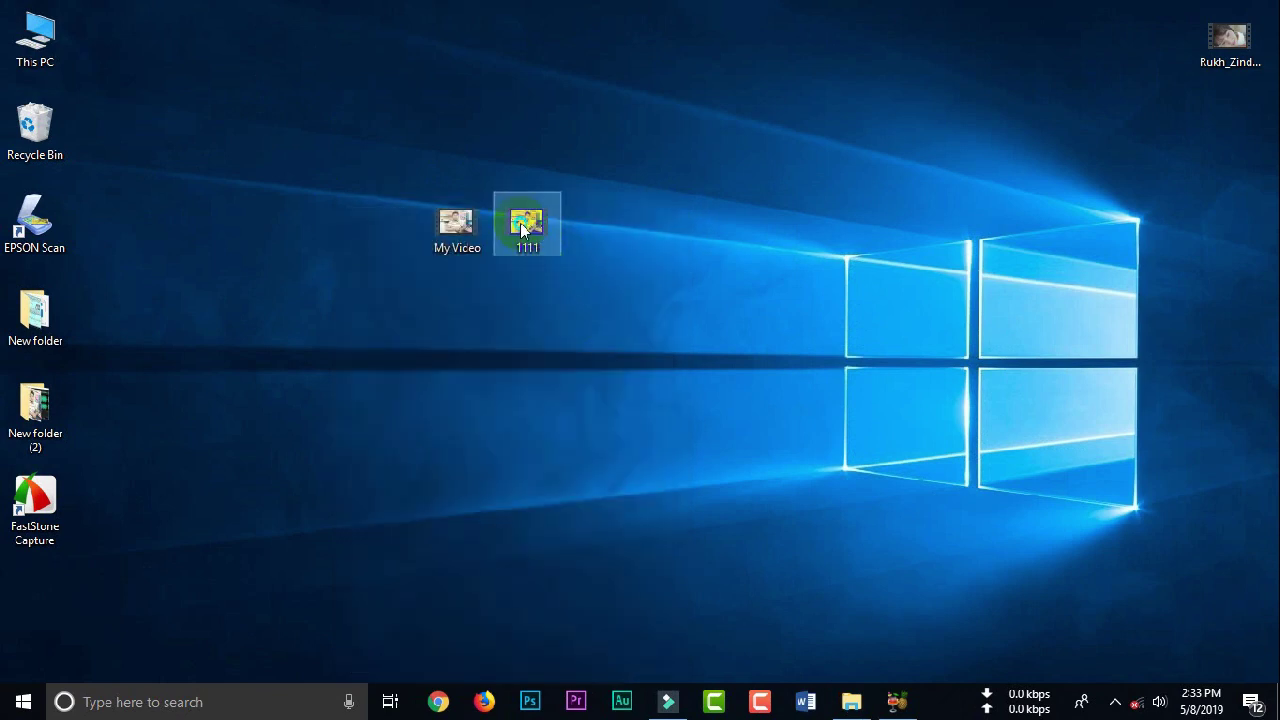
Check the compressed 1111 file's size in its properties, close them and refresh the desktop
{"action": "right_click", "coordinate": [522, 229]}
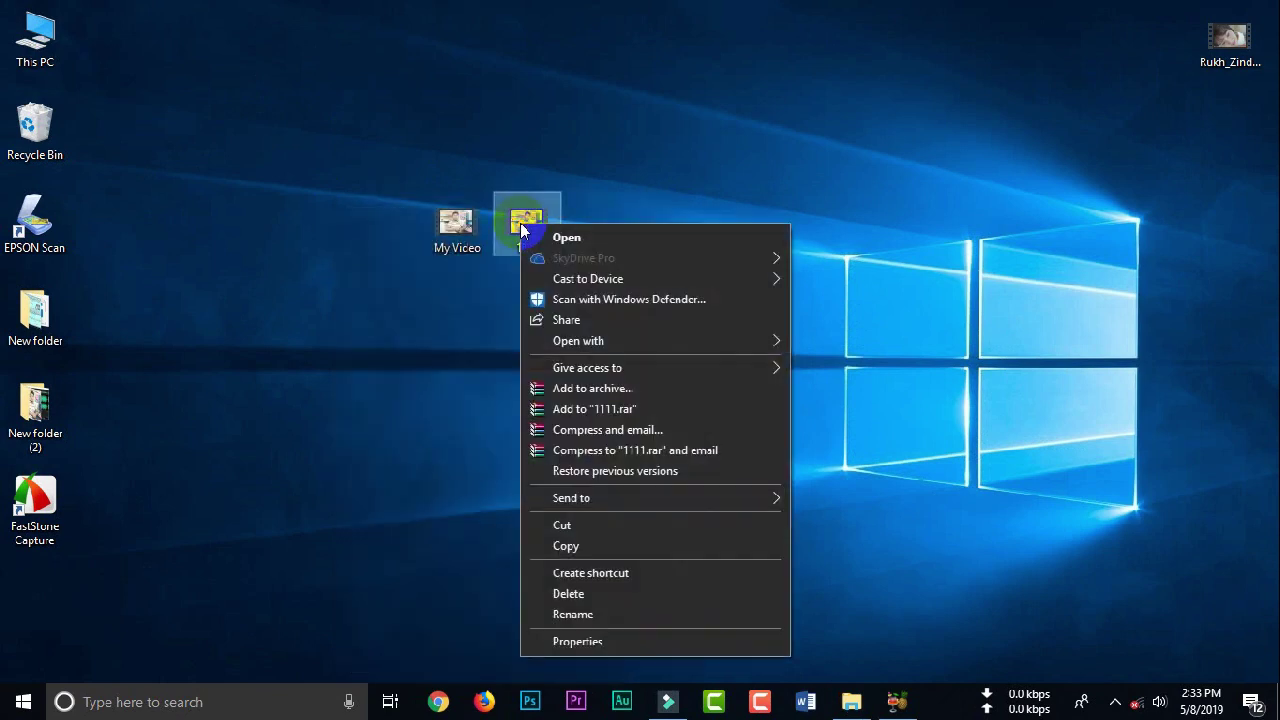
{"action": "left_click", "coordinate": [564, 643]}
{"action": "left_click_drag", "start_coordinate": [711, 209], "coordinate": [781, 166]}
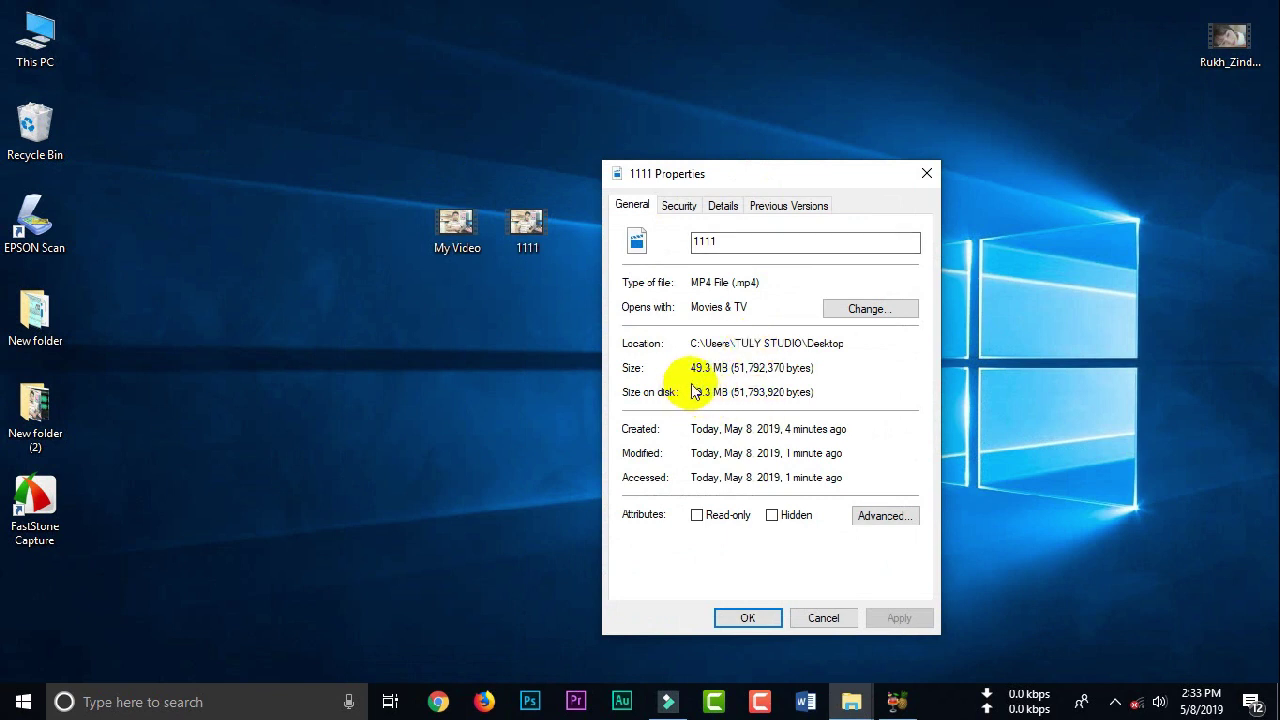
{"action": "left_click", "coordinate": [925, 174]}
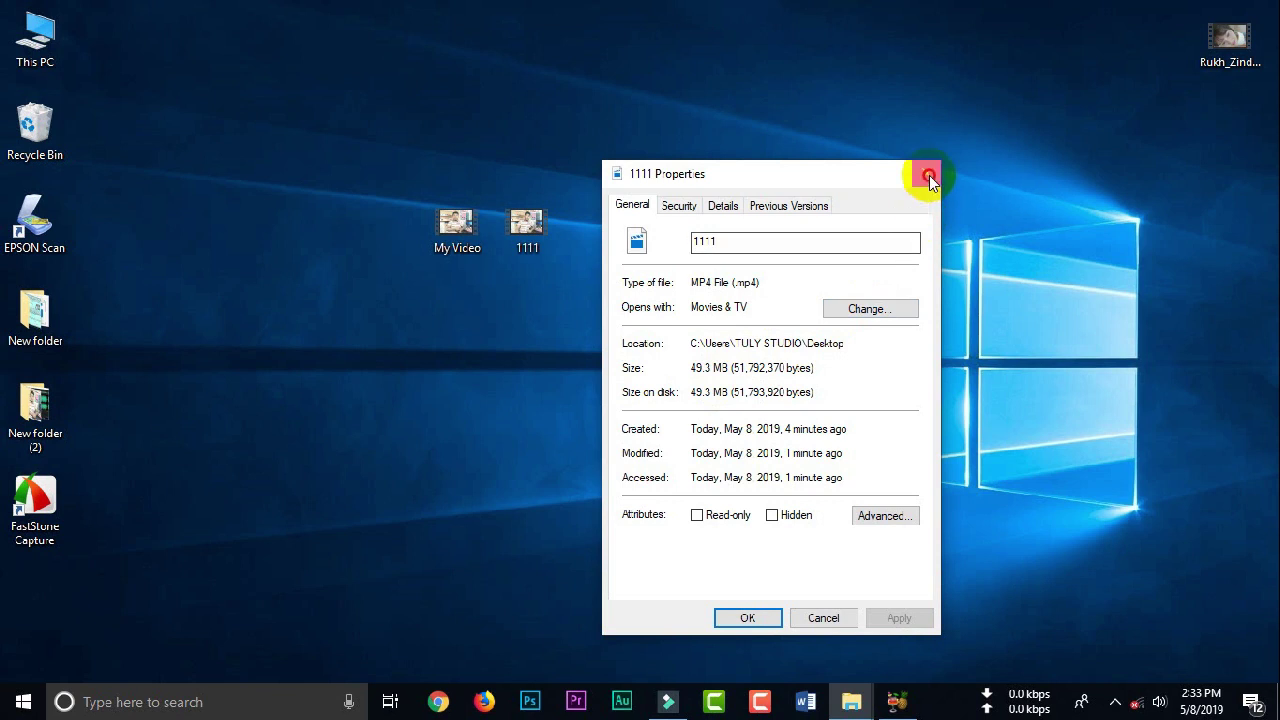
{"action": "right_click", "coordinate": [679, 278]}
{"action": "left_click", "coordinate": [713, 334]}
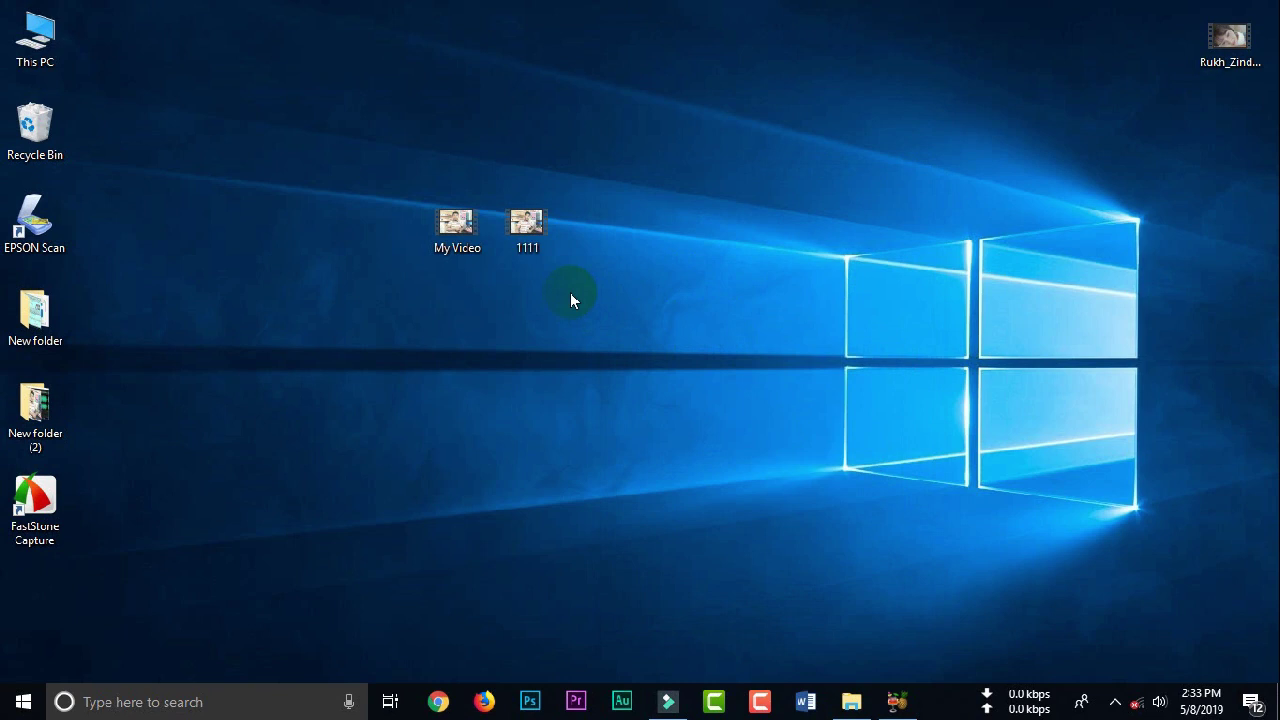
Play the original My Video file full screen to judge its quality, then pause it and close the player
{"action": "double_click", "coordinate": [456, 224]}
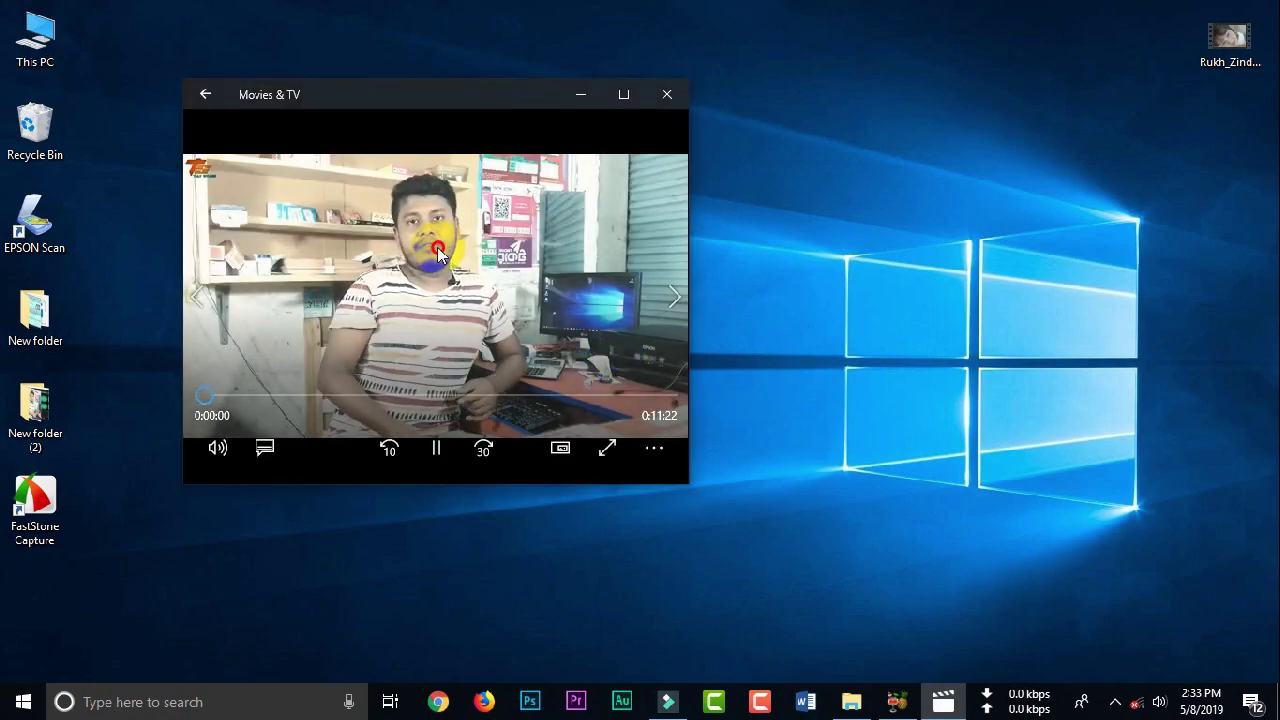
{"action": "double_click", "coordinate": [439, 247]}
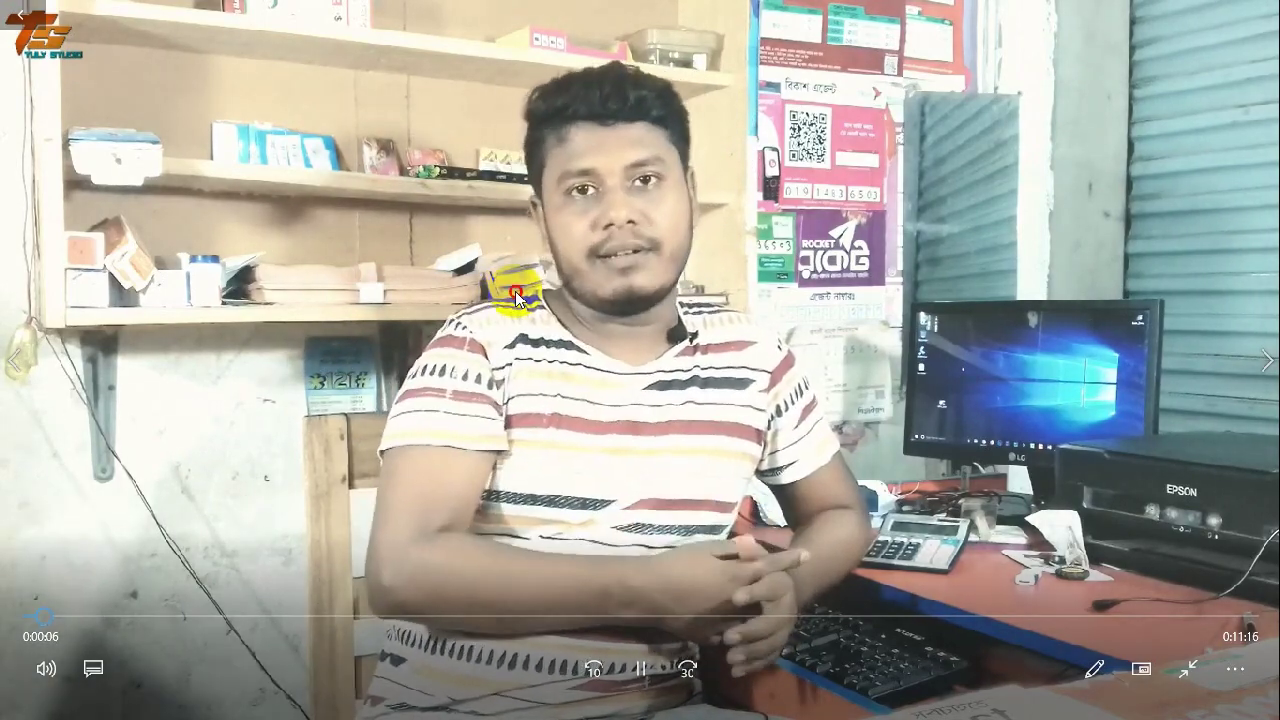
{"action": "double_click", "coordinate": [490, 322]}
{"action": "left_click", "coordinate": [436, 447]}
{"action": "left_click_drag", "start_coordinate": [422, 99], "coordinate": [880, 106]}
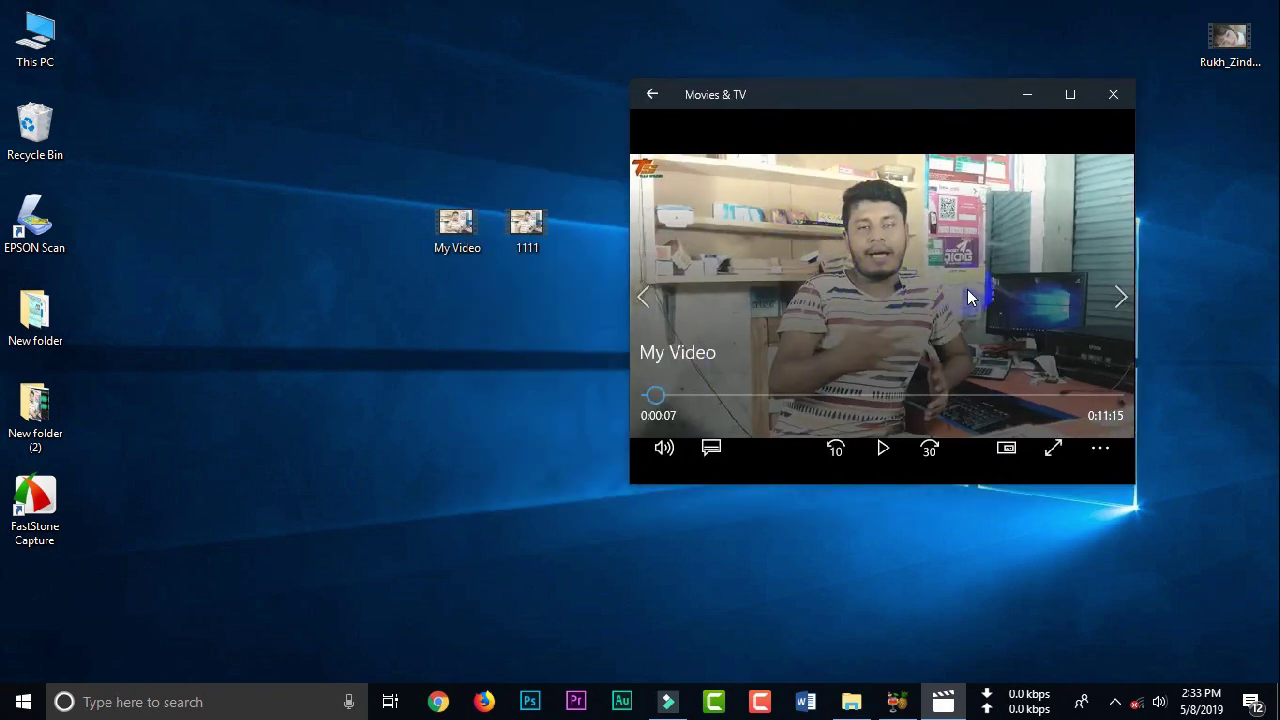
{"action": "left_click", "coordinate": [1113, 94]}
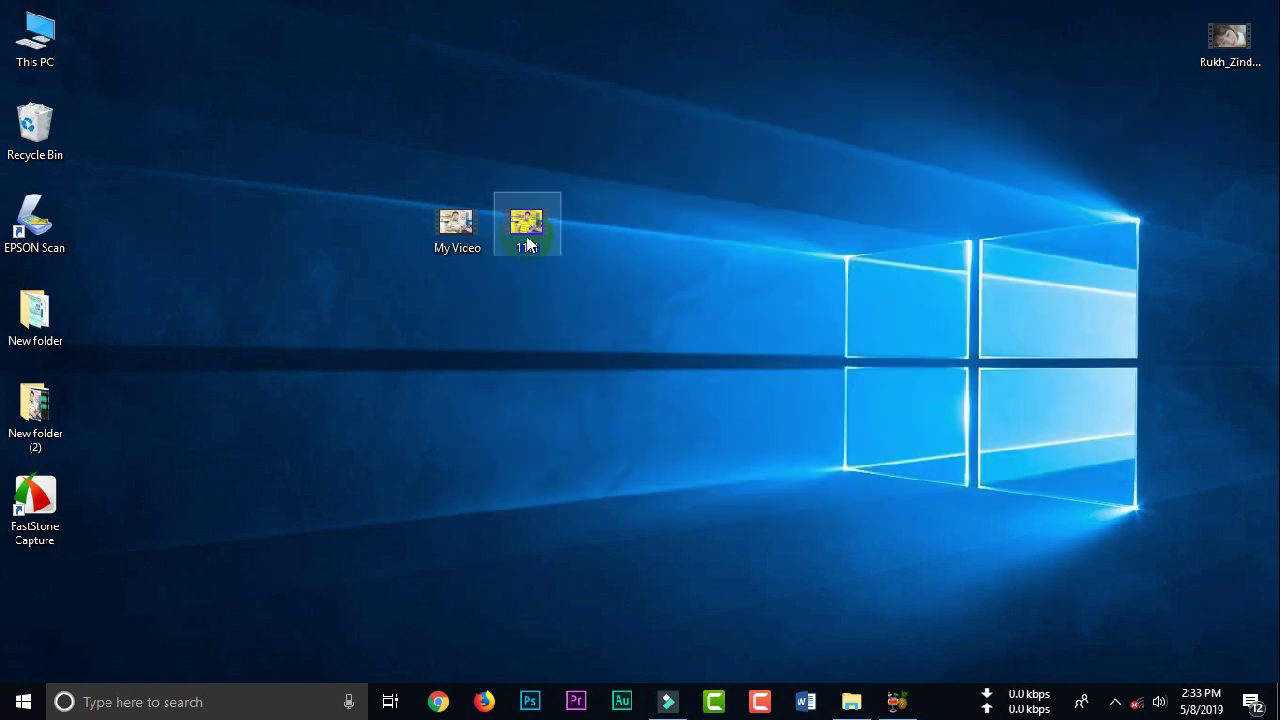
Play the compressed 1111 file full screen to judge its quality, pause it and close the player
{"action": "double_click", "coordinate": [528, 244]}
{"action": "double_click", "coordinate": [862, 296]}
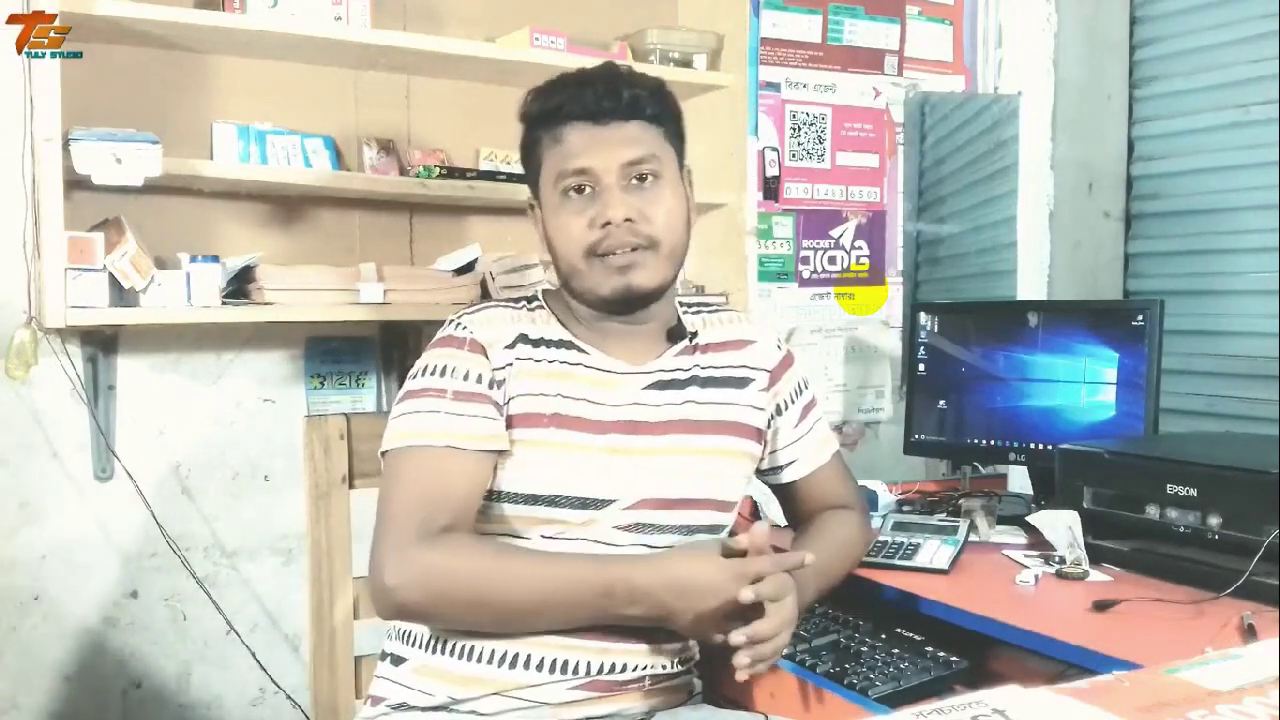
{"action": "double_click", "coordinate": [737, 337]}
{"action": "left_click", "coordinate": [883, 448]}
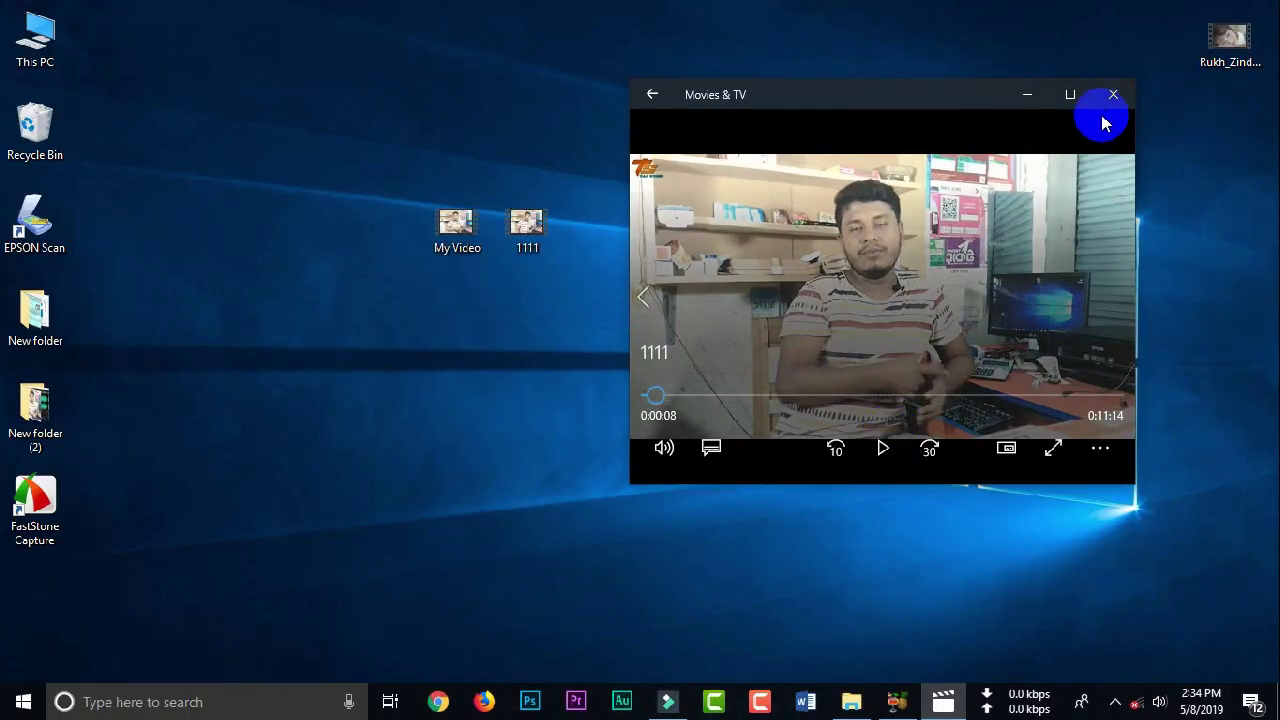
{"action": "left_click", "coordinate": [1110, 96]}
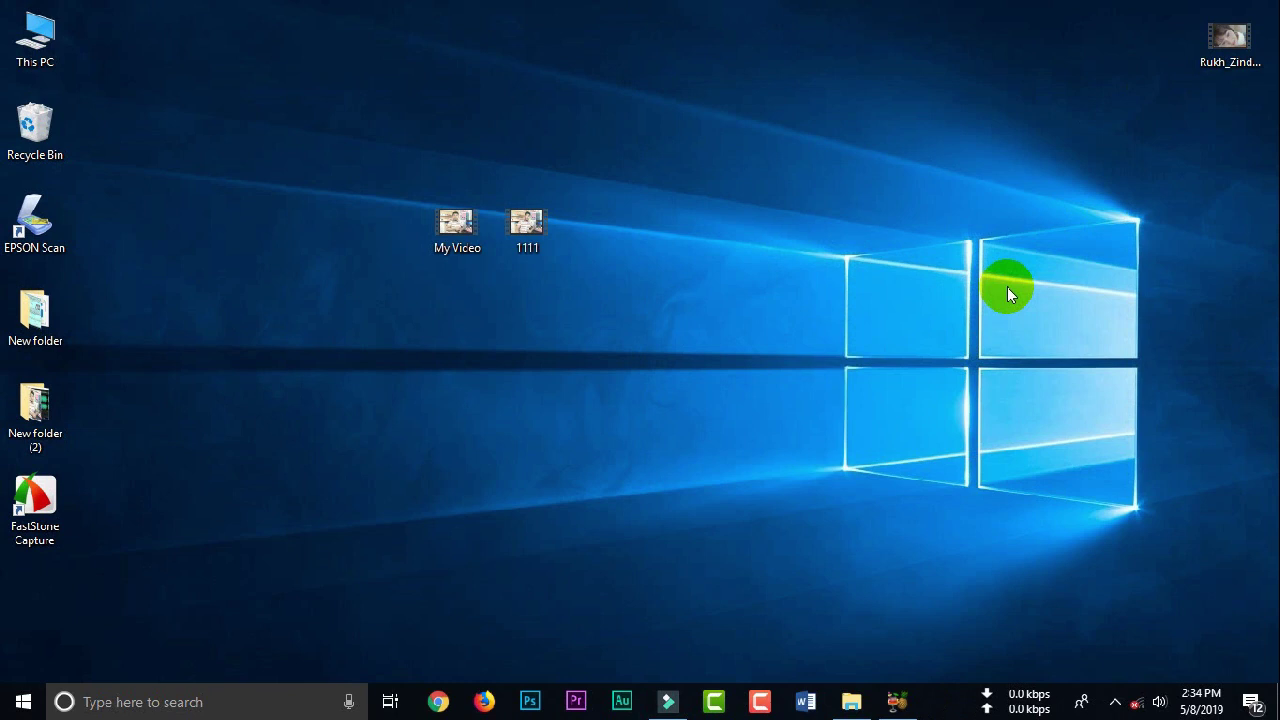
Recheck the original My Video file's size in its properties and close them
{"action": "right_click", "coordinate": [458, 244]}
{"action": "left_click", "coordinate": [520, 660]}
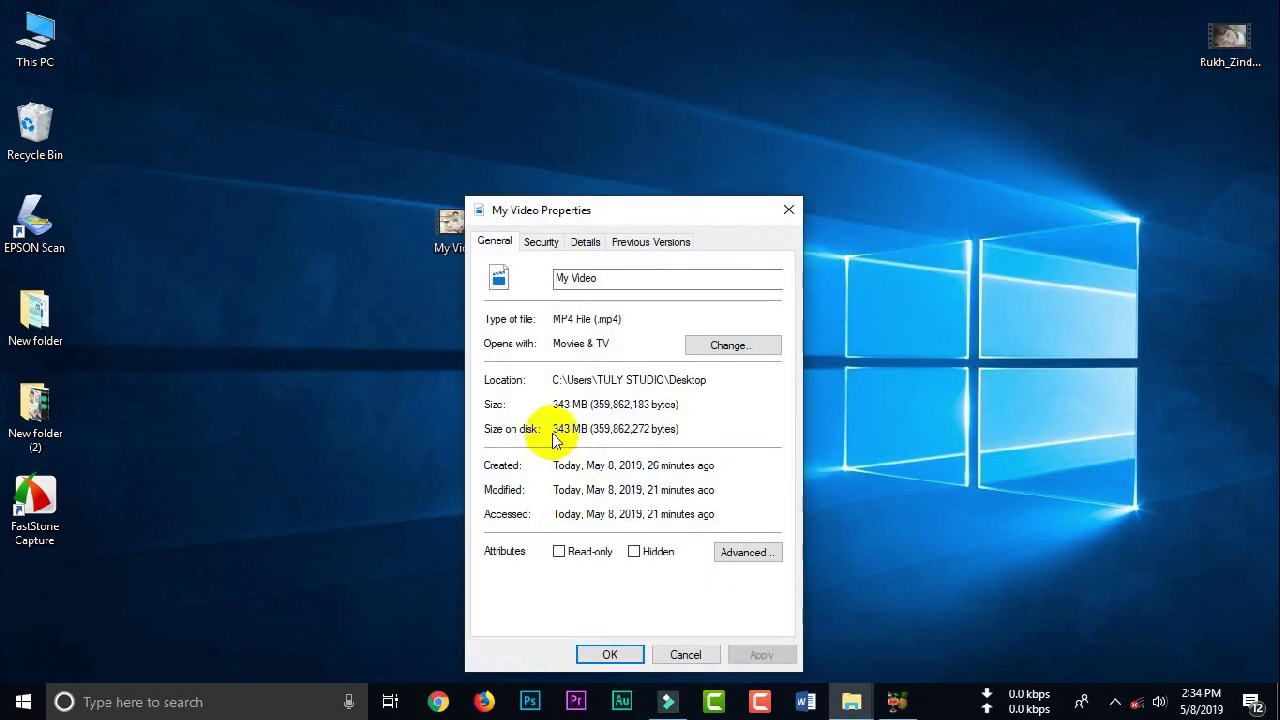
{"action": "key", "text": "Escape"}
Recheck the compressed 1111 file's size in its properties, moving the window clear of both files, and close it
{"action": "right_click", "coordinate": [524, 244]}
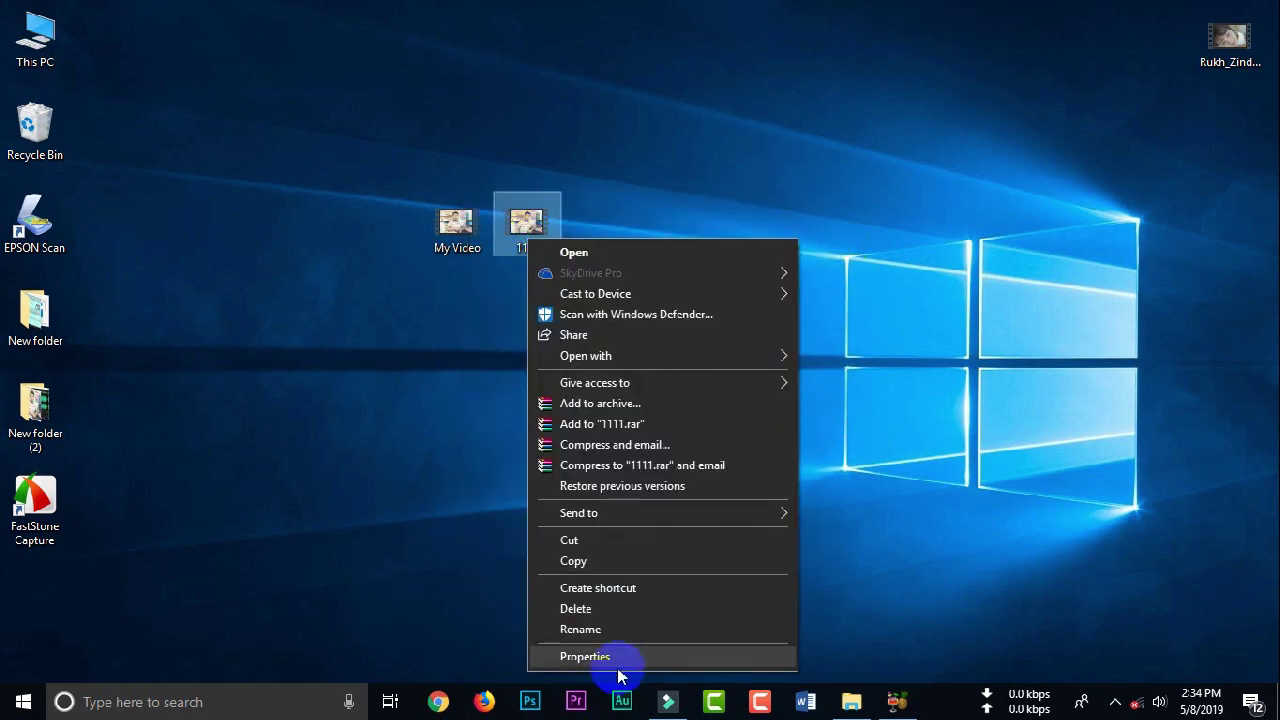
{"action": "left_click", "coordinate": [630, 655]}
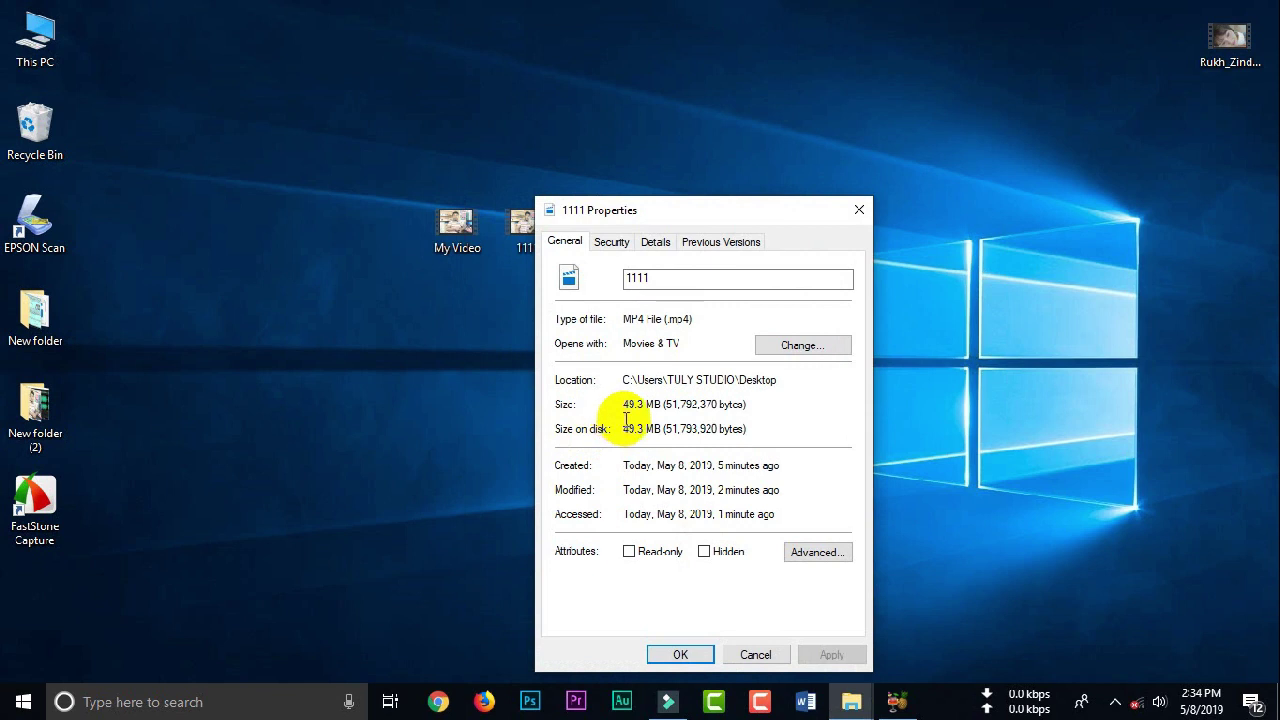
{"action": "left_click_drag", "start_coordinate": [686, 216], "coordinate": [749, 193]}
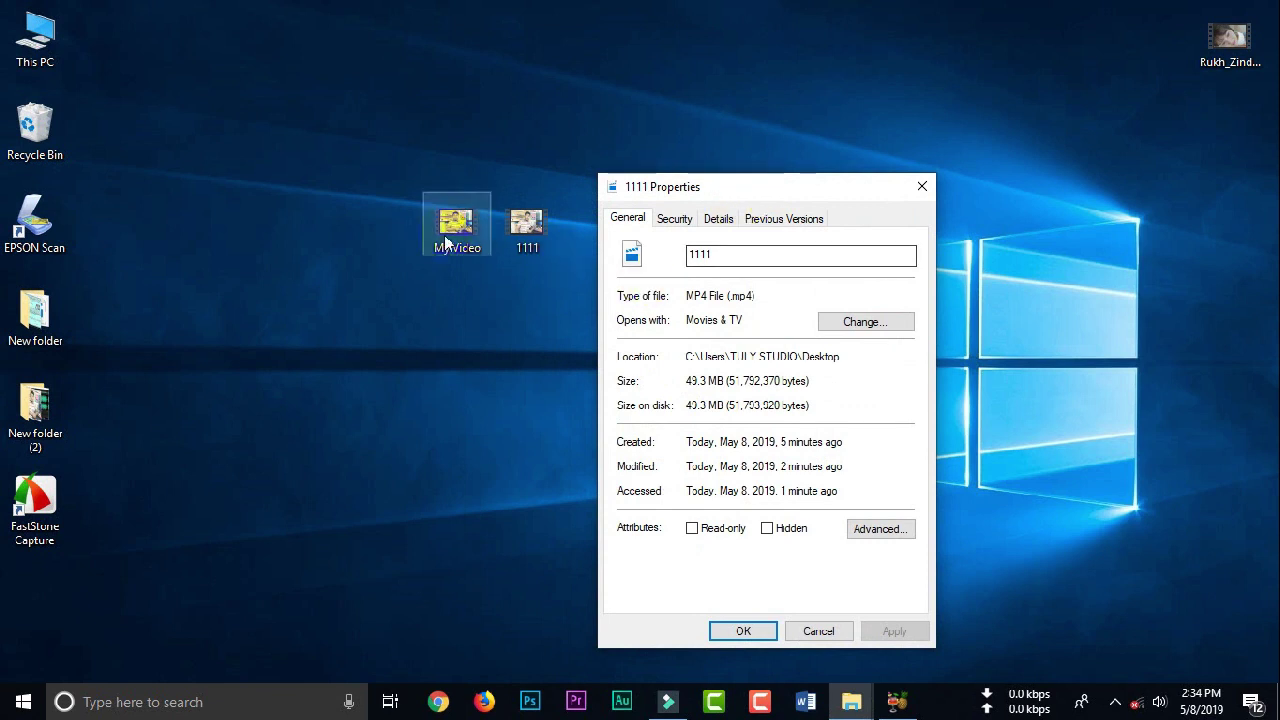
{"action": "left_click", "coordinate": [773, 403]}
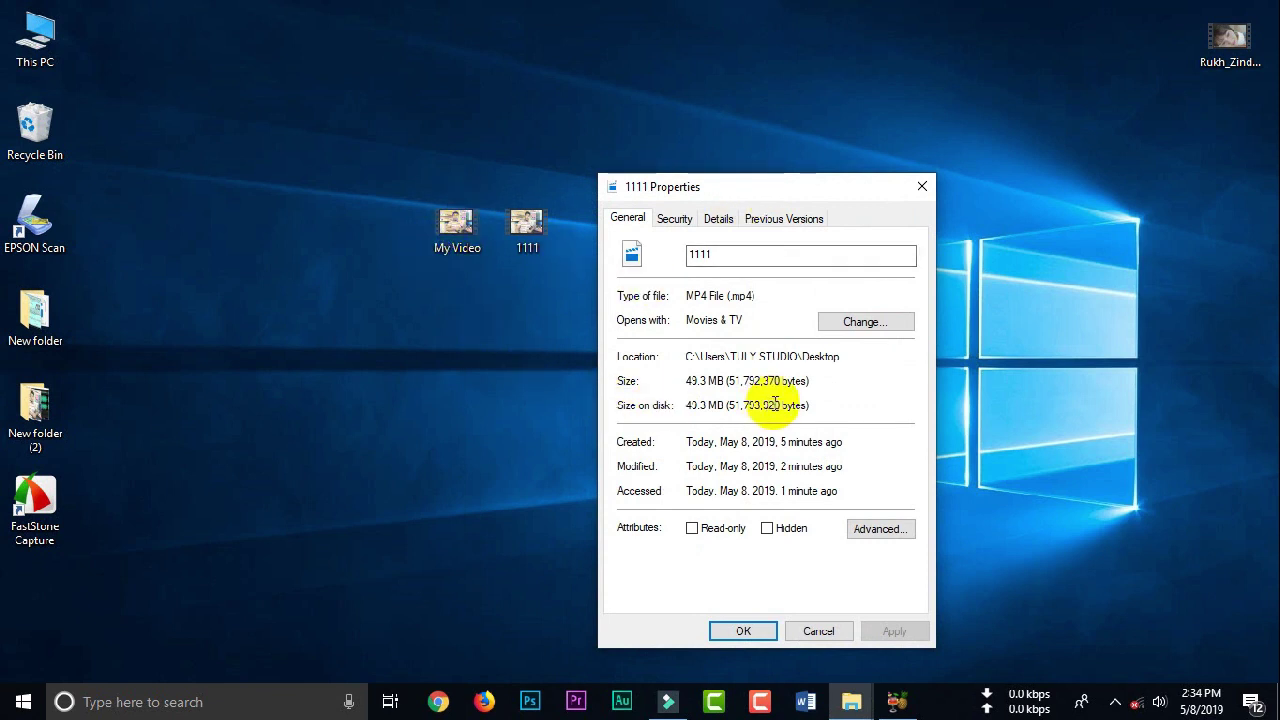
{"action": "key", "text": "Escape"}
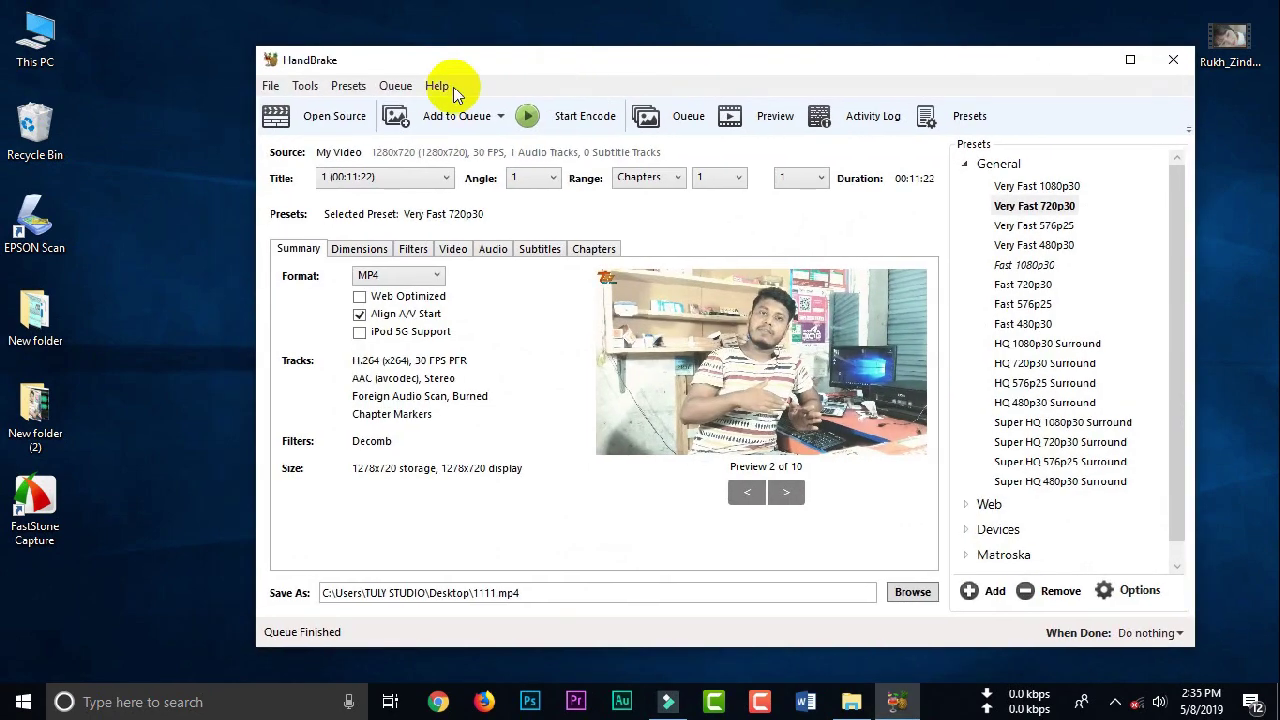
{"action": "left_click_drag", "start_coordinate": [792, 60], "coordinate": [684, 60]}
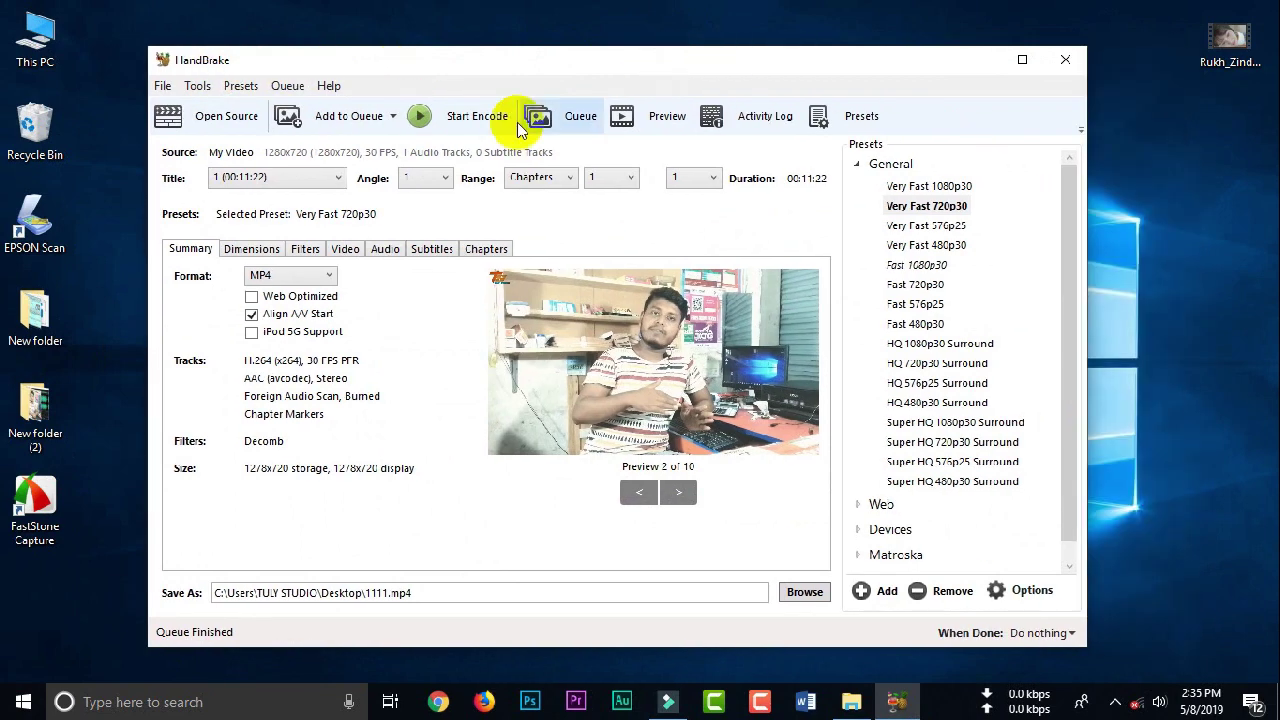
{"action": "left_click", "coordinate": [329, 85]}
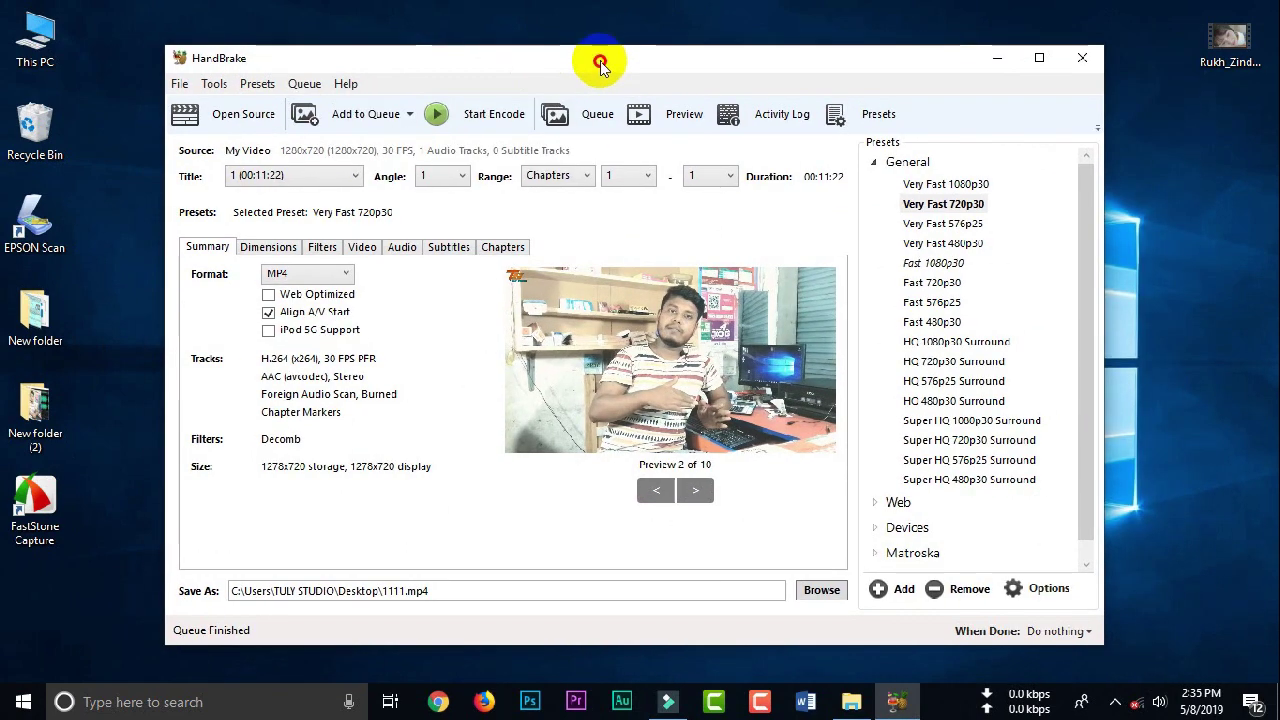